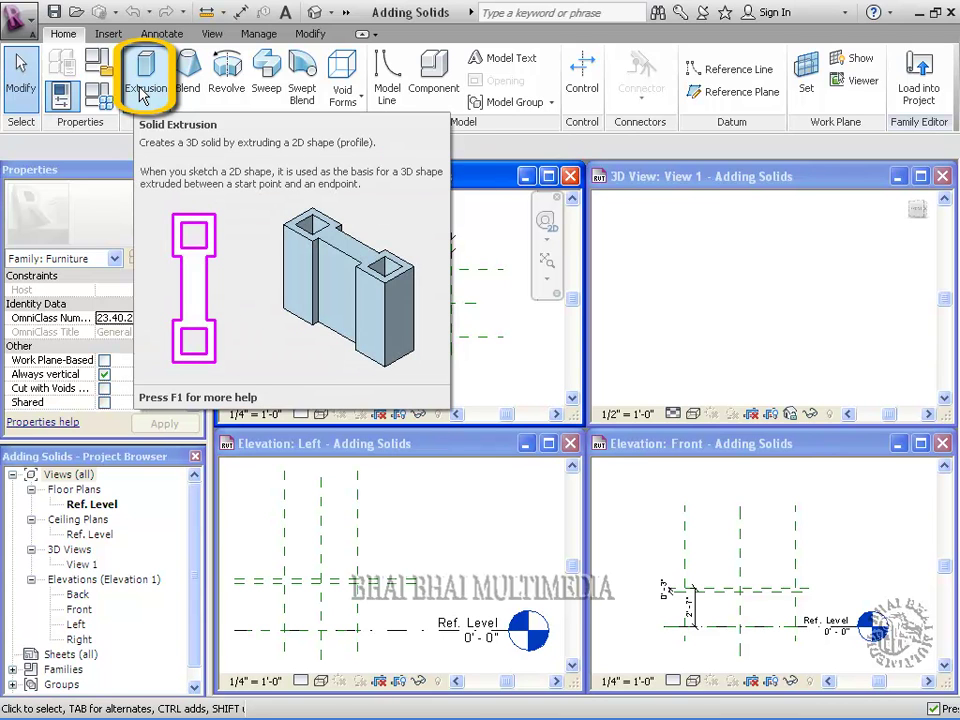
Start a solid extrusion and sketch a rectangle between the outer reference plane intersections in the Ref. Level floor plan.
click(143, 90)
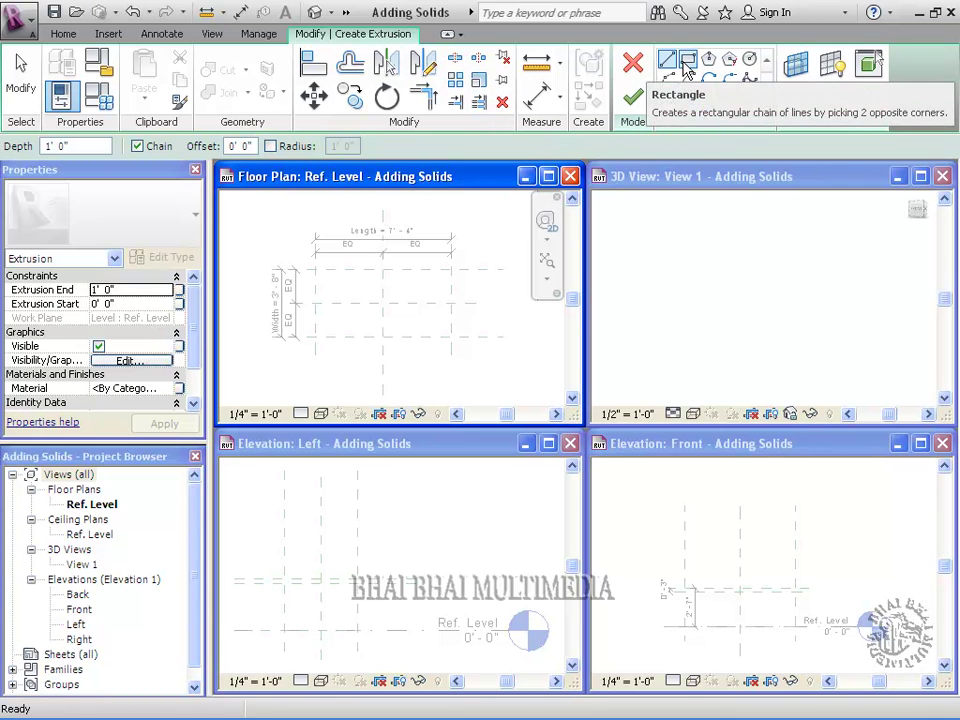
click(688, 63)
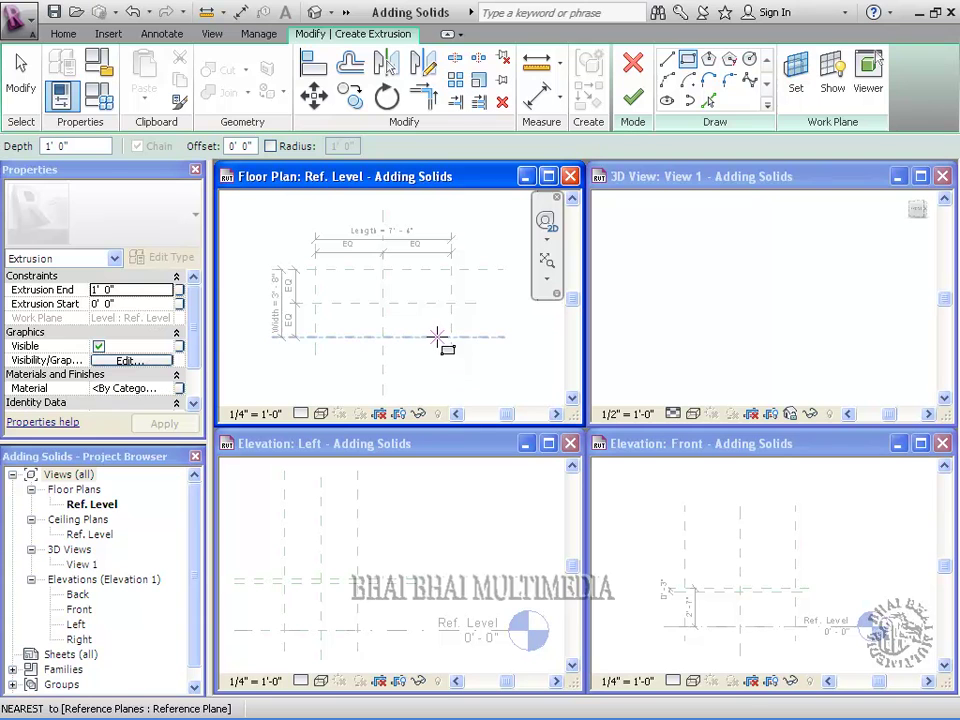
click(315, 269)
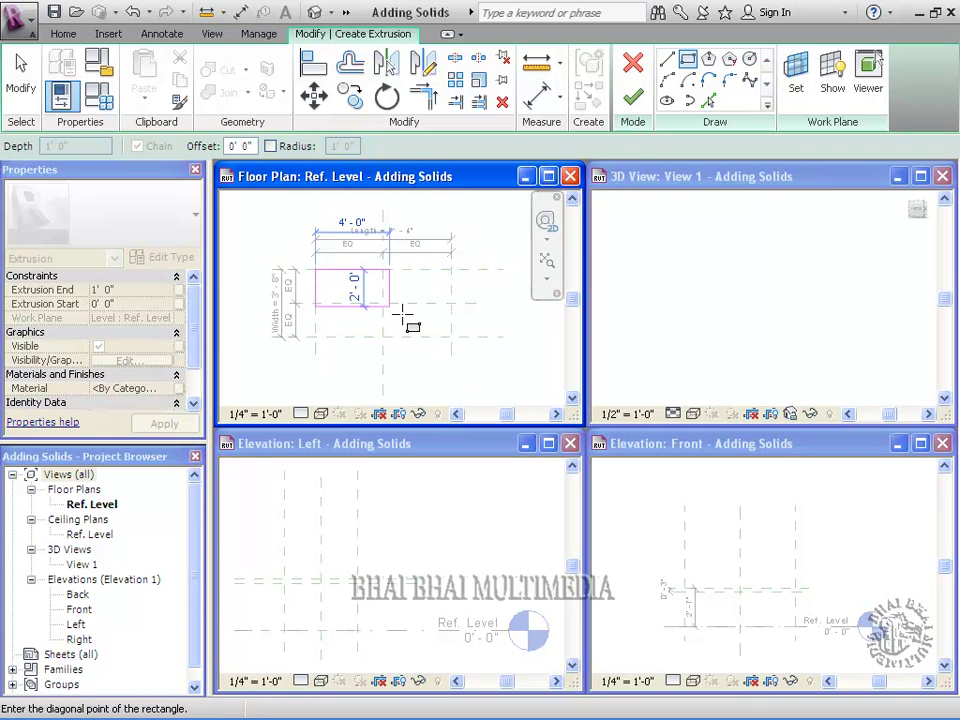
click(451, 337)
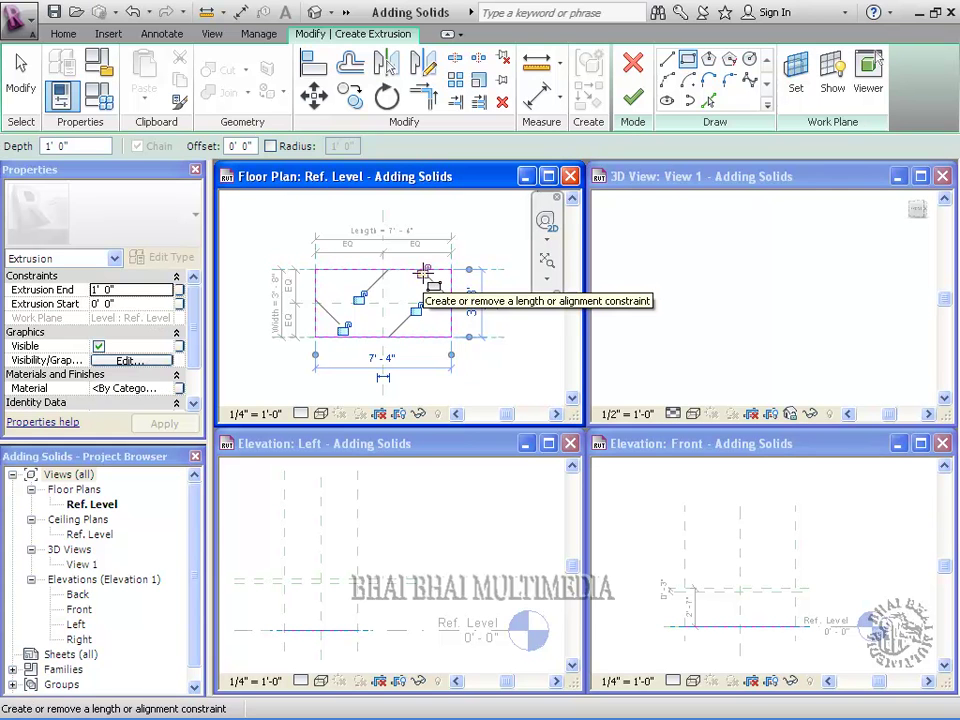
Lock the rectangle's four sides to their reference planes and finish the extrusion at 1' 0" depth.
click(425, 270)
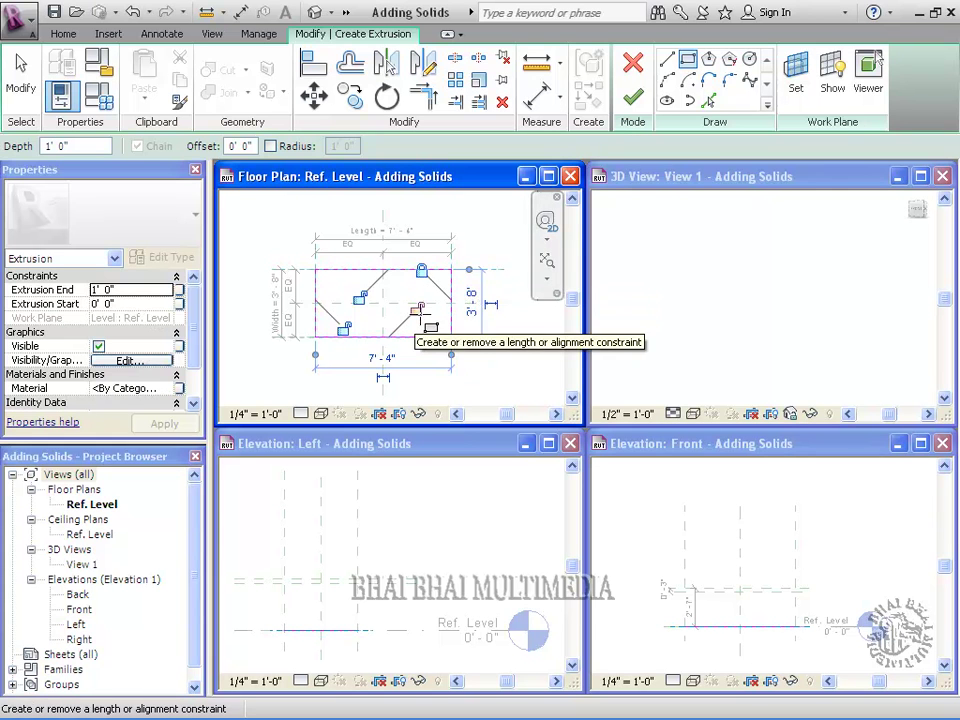
click(419, 307)
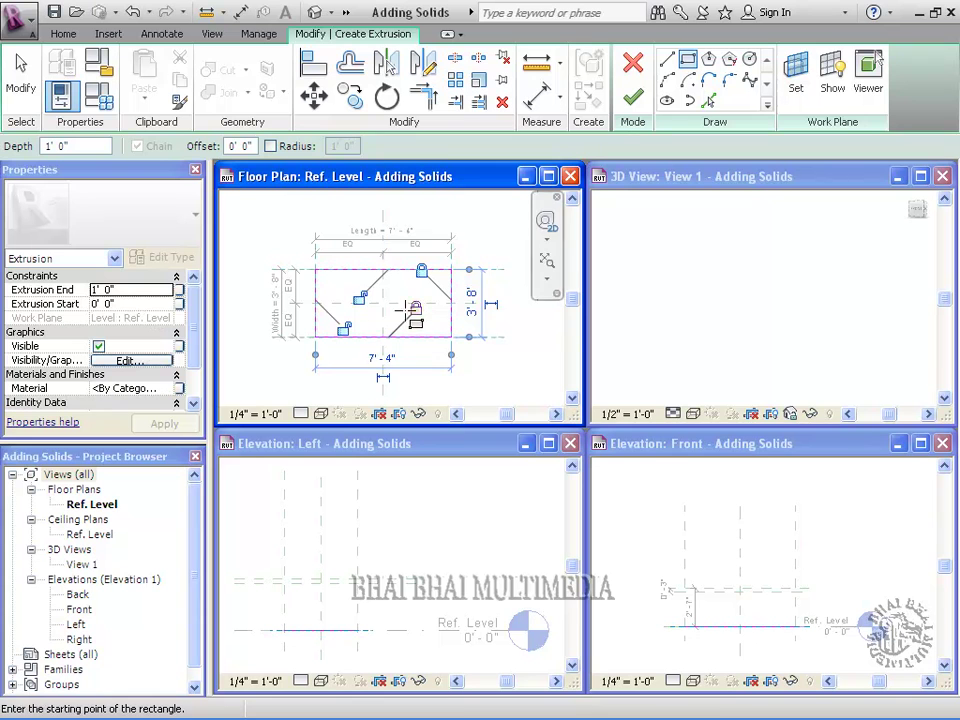
click(357, 296)
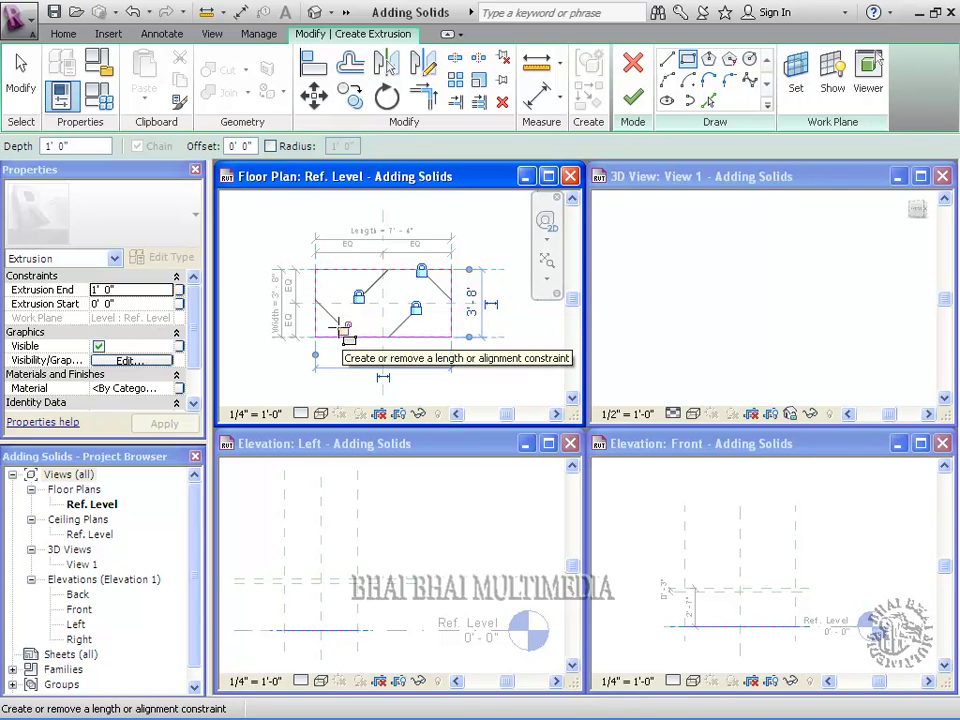
click(20, 75)
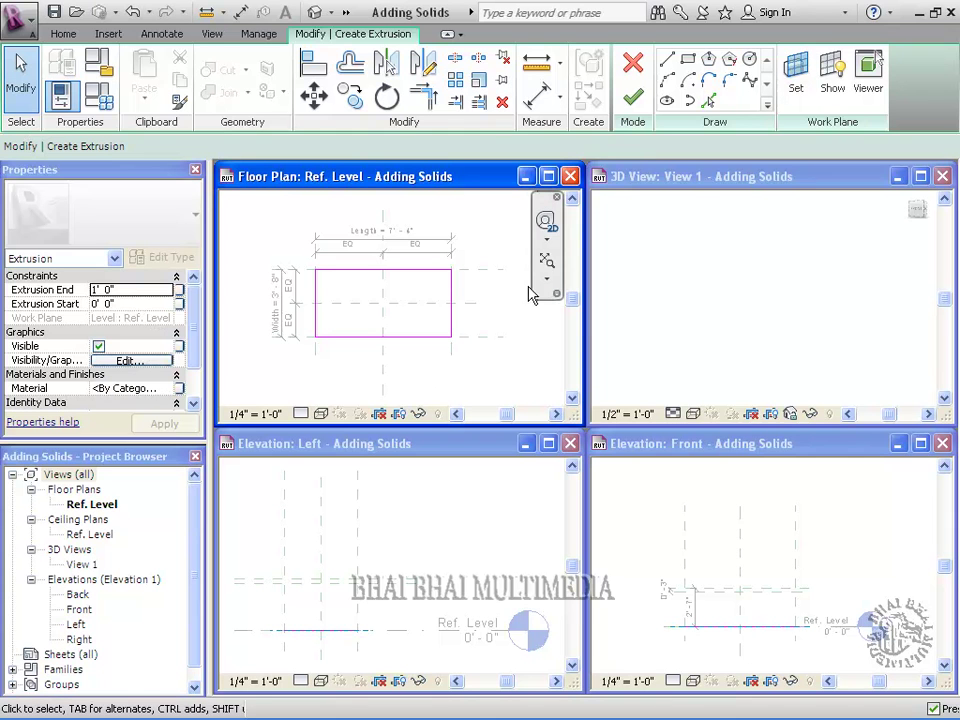
click(630, 103)
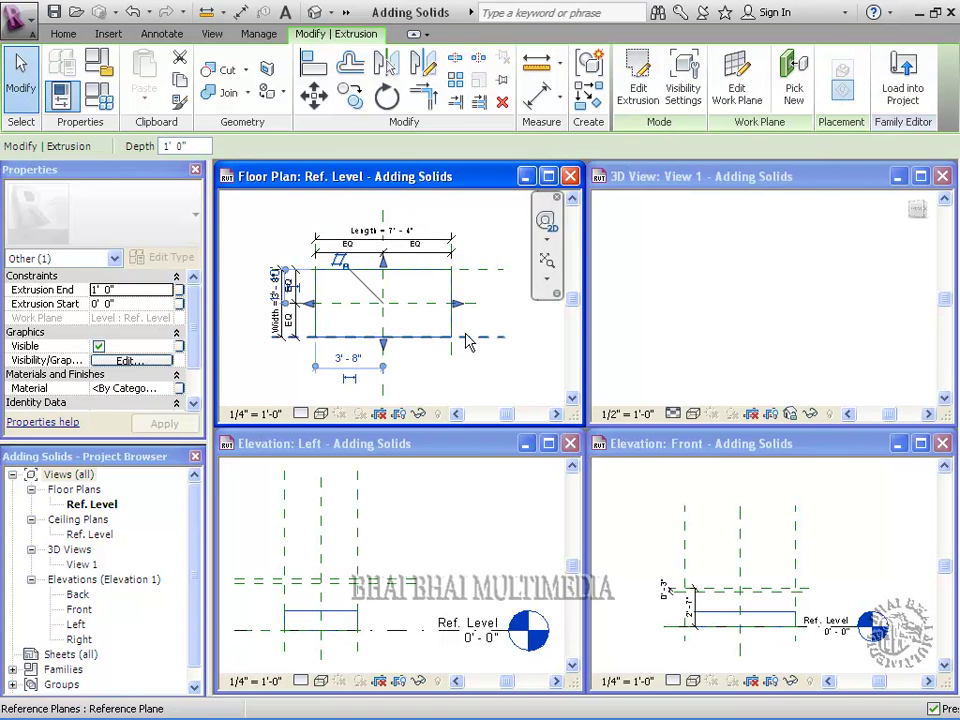
In the Left elevation, stretch the extrusion between the two raised horizontal reference planes, from 2' 4" to 2' 7", and lock its top.
click(848, 256)
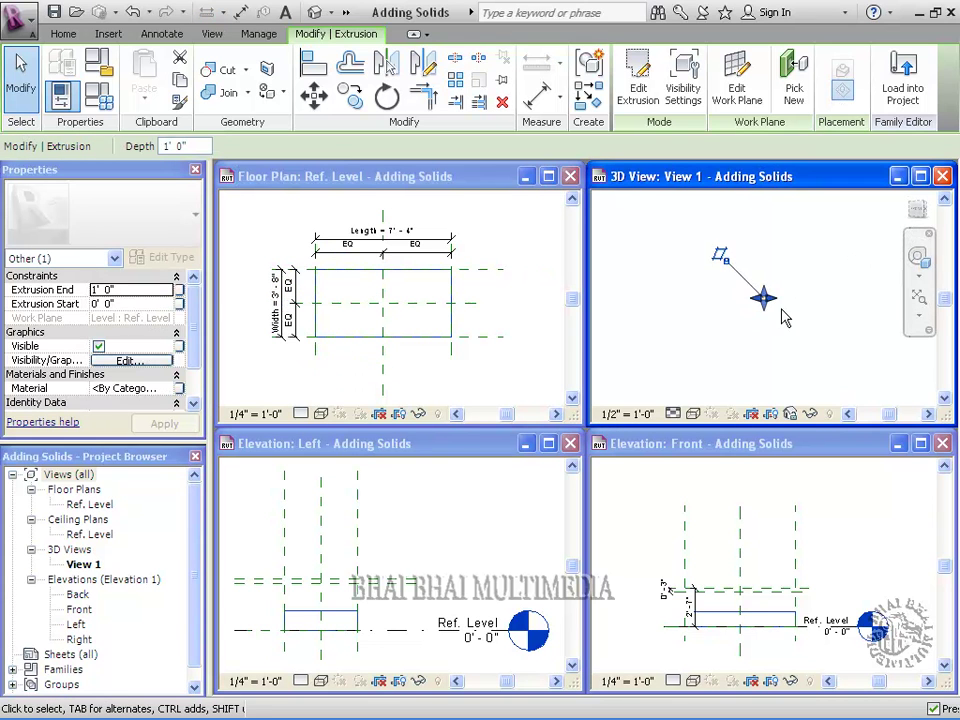
click(692, 212)
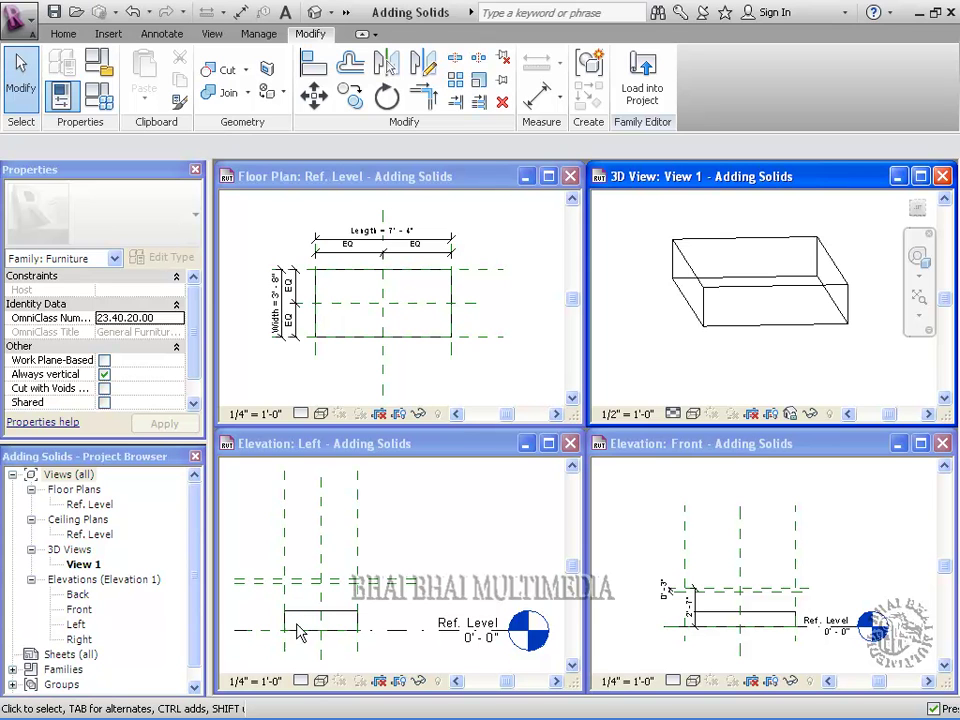
click(392, 640)
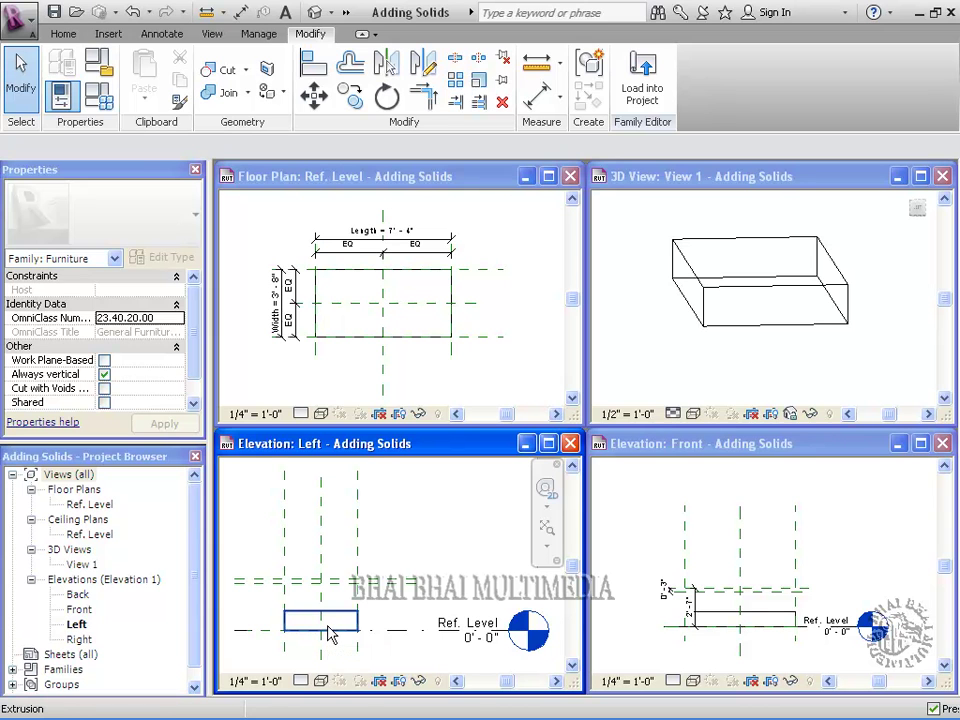
click(328, 625)
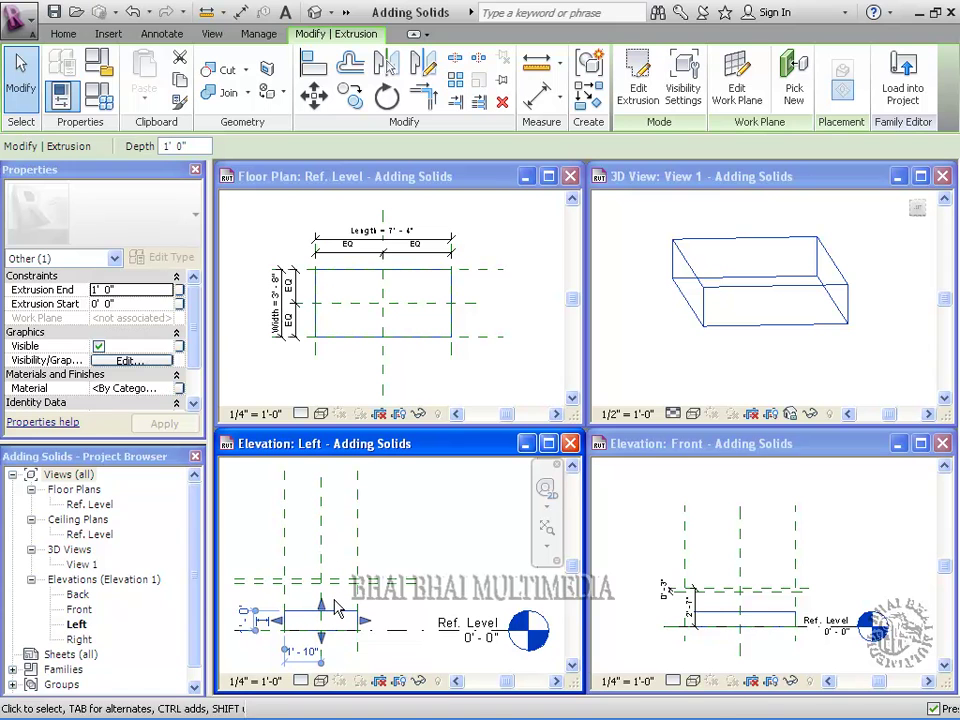
drag(321, 608, 321, 577)
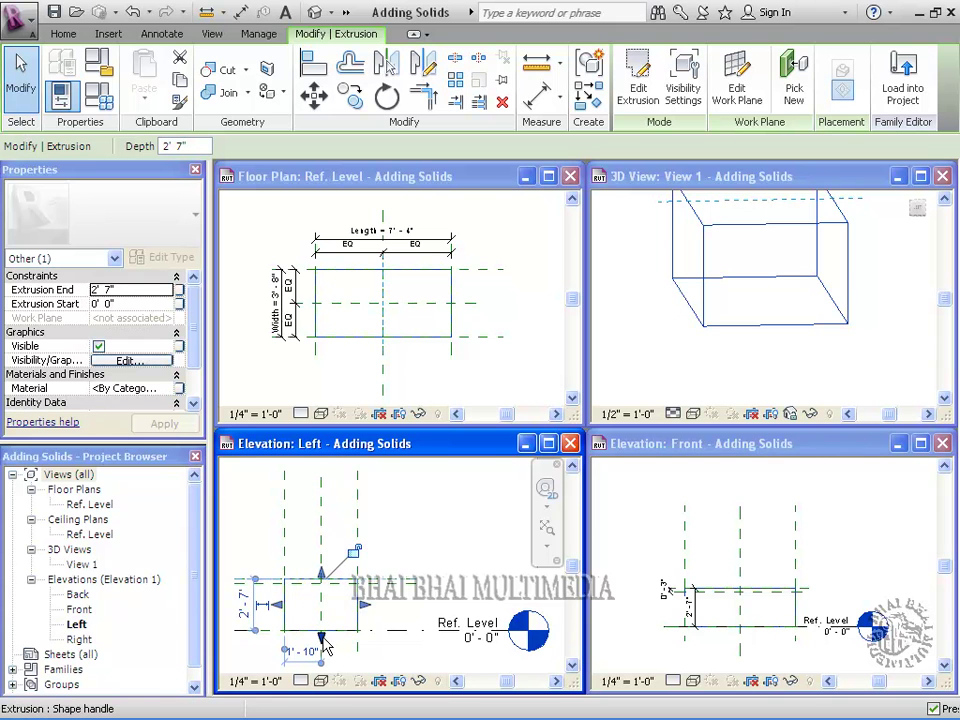
drag(322, 635, 321, 589)
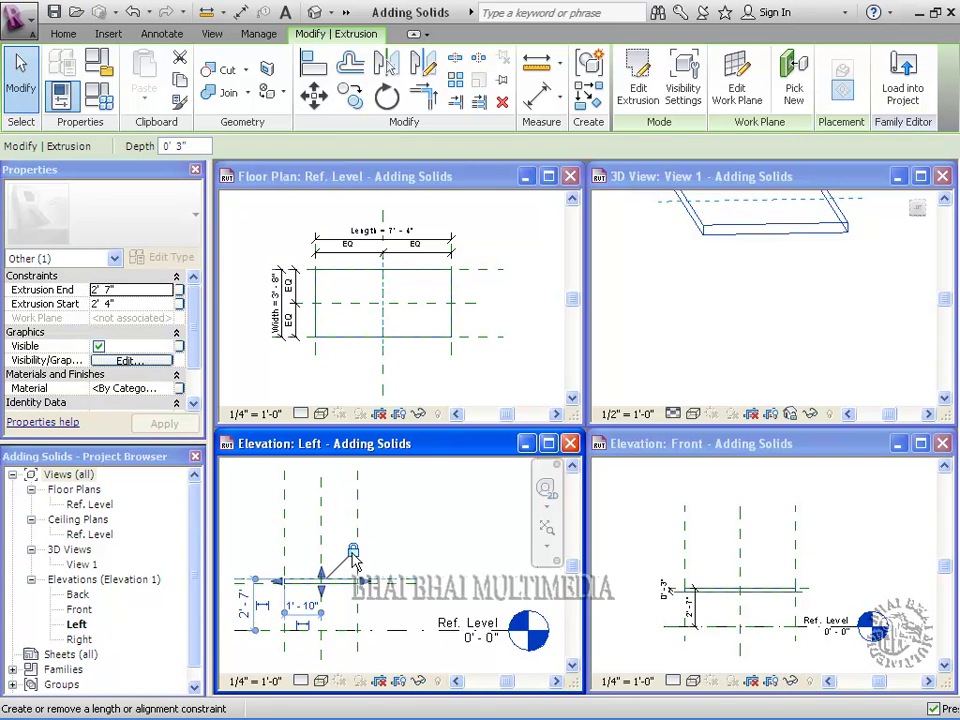
click(351, 556)
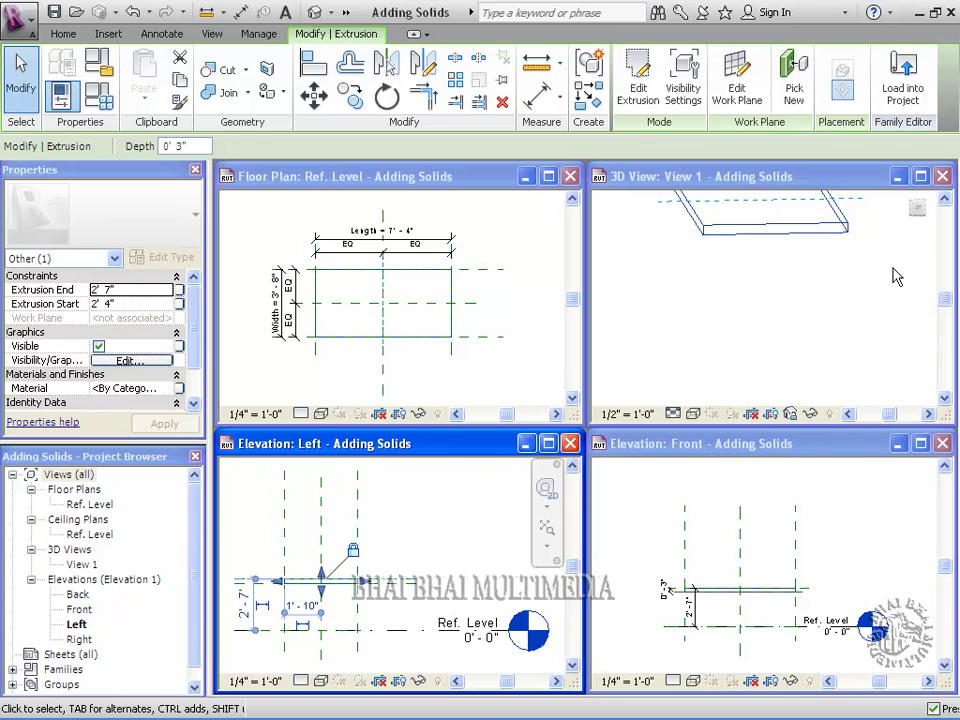
click(940, 302)
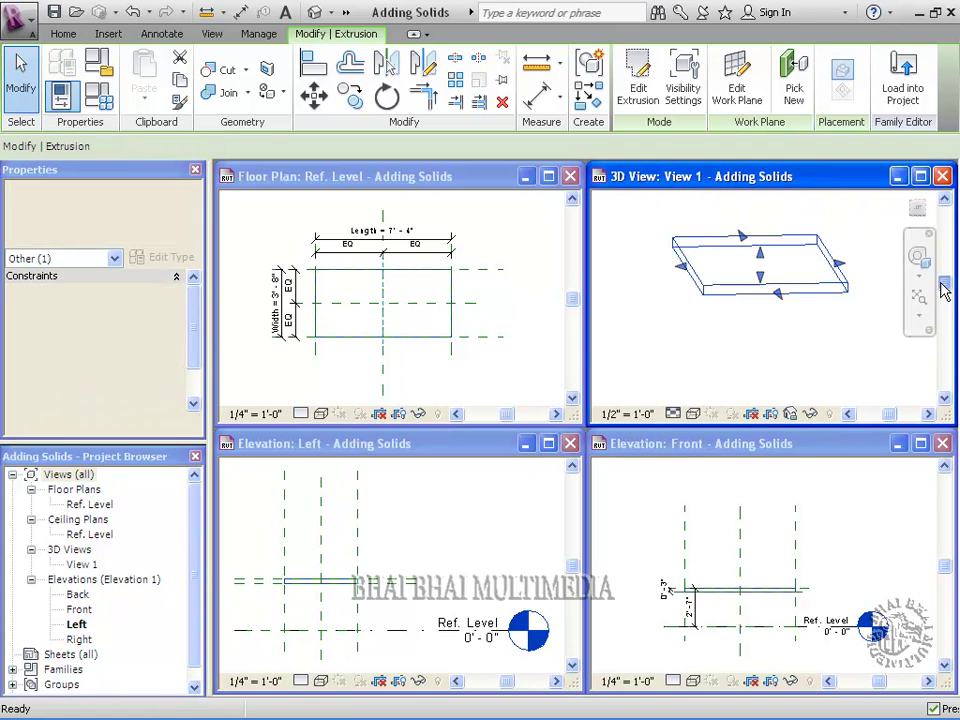
drag(943, 289, 940, 279)
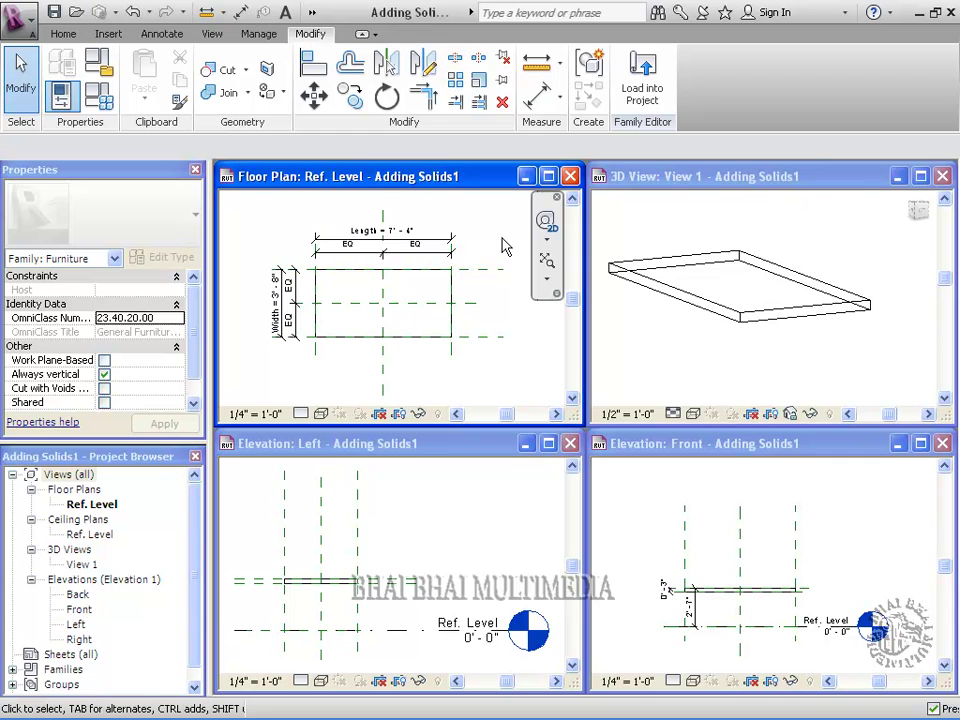
Start a solid sweep and sketch its path in the floor plan as a rectangle over the tabletop outline.
click(62, 34)
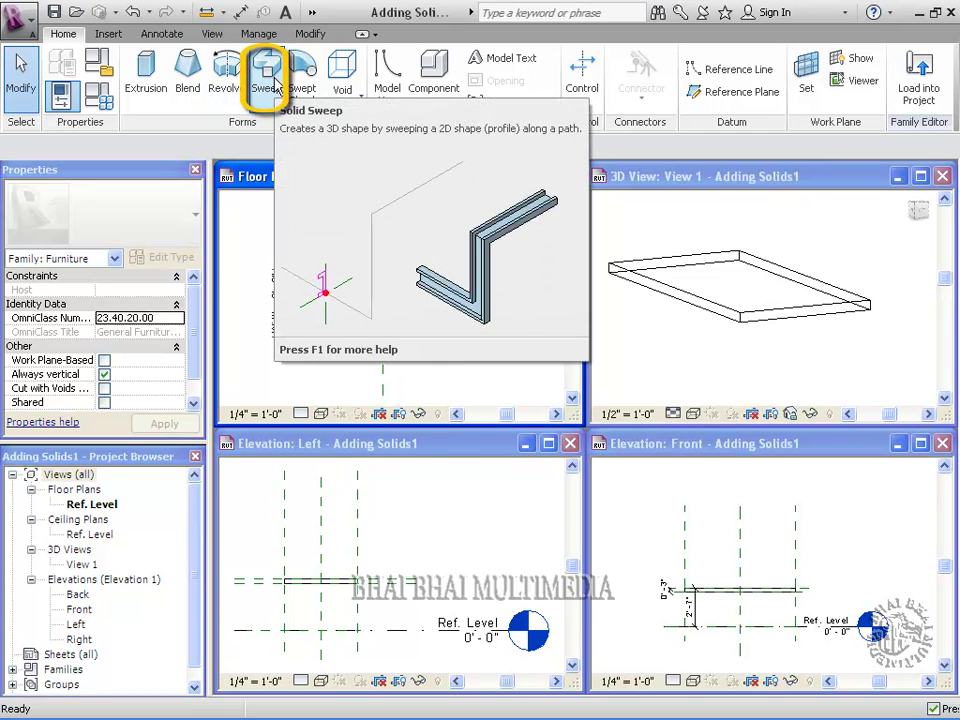
click(272, 84)
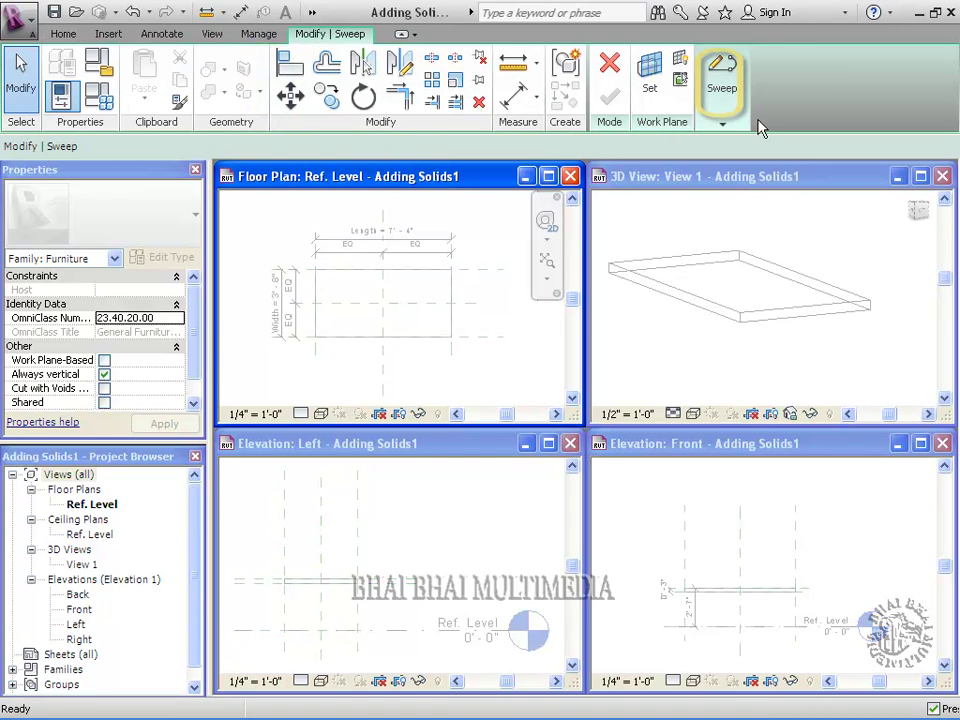
click(722, 123)
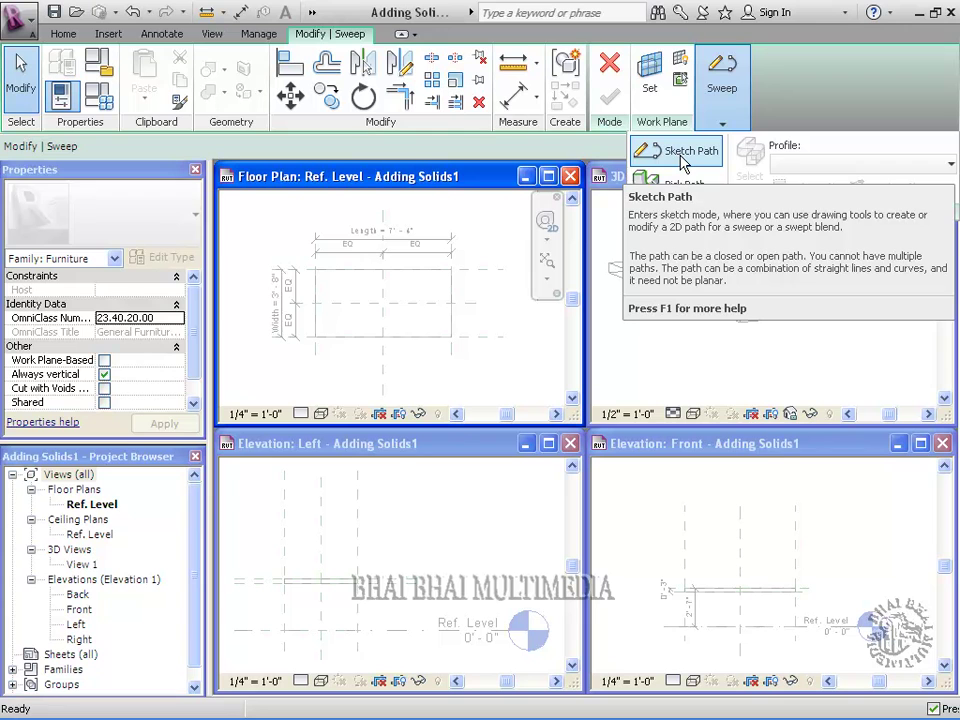
click(684, 156)
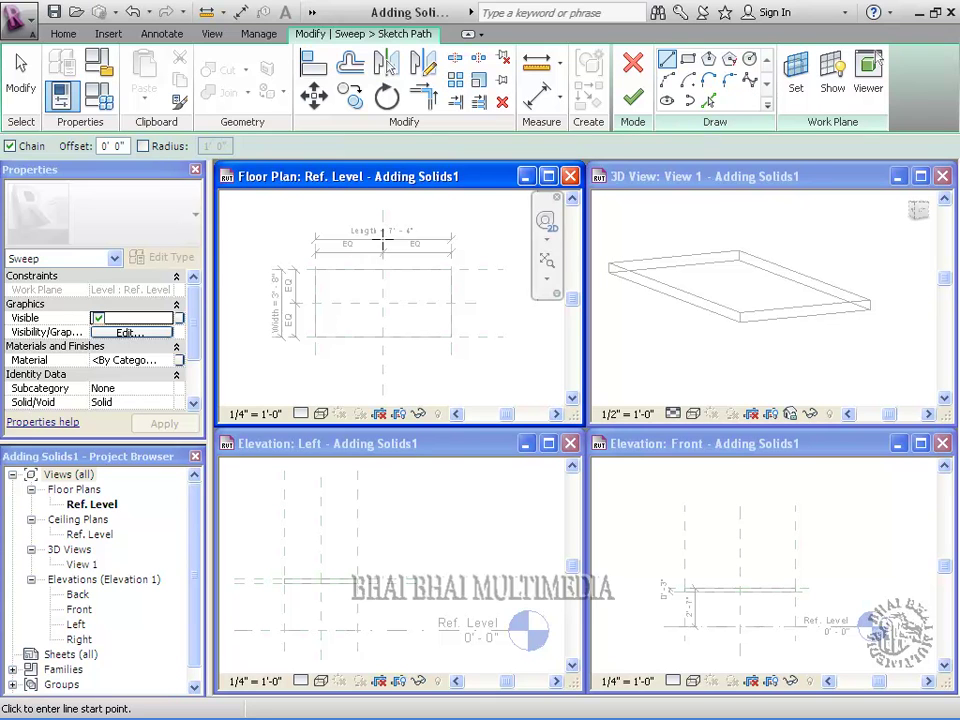
click(688, 61)
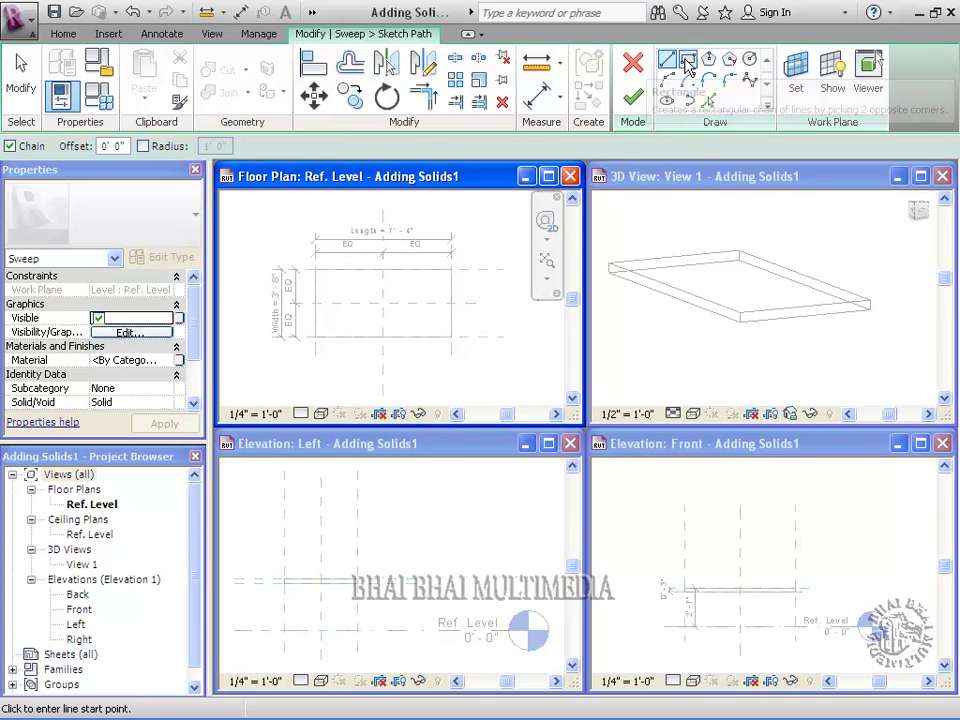
click(687, 62)
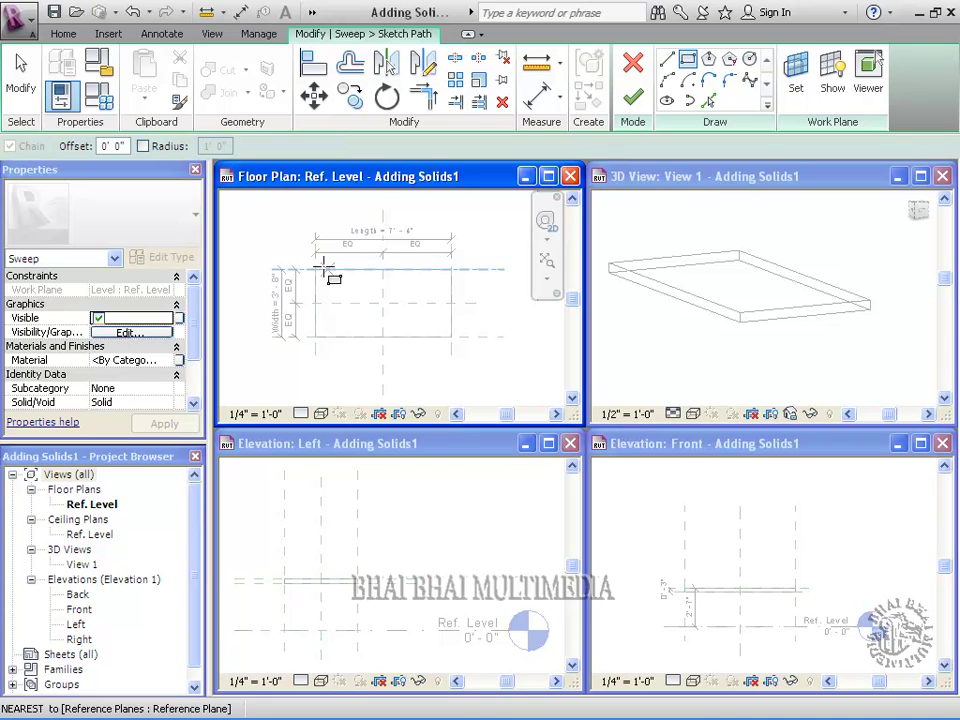
click(316, 268)
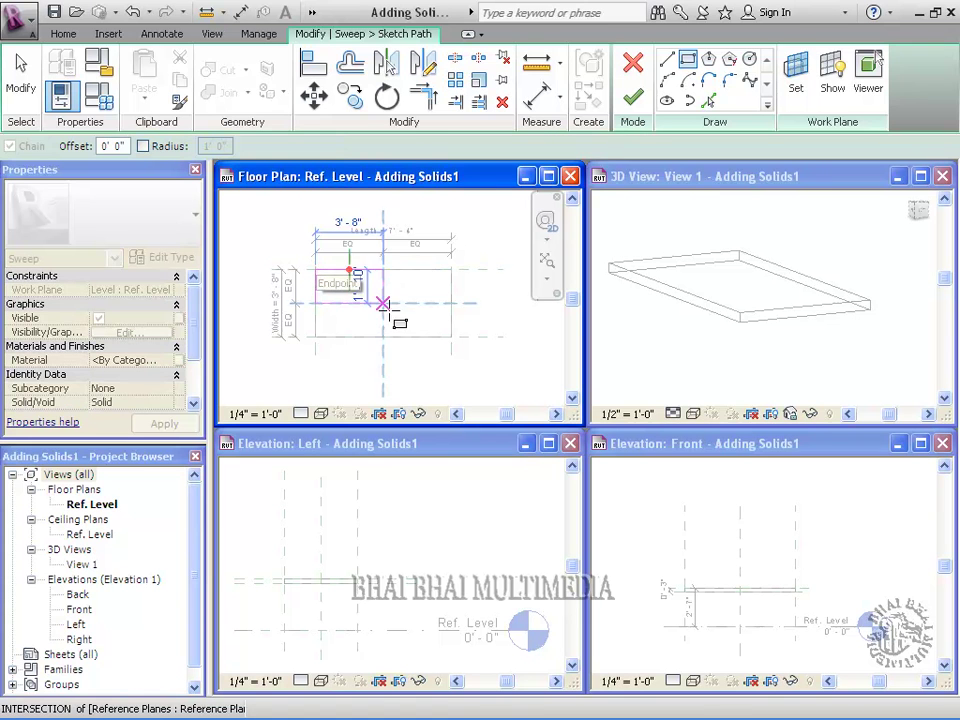
click(450, 335)
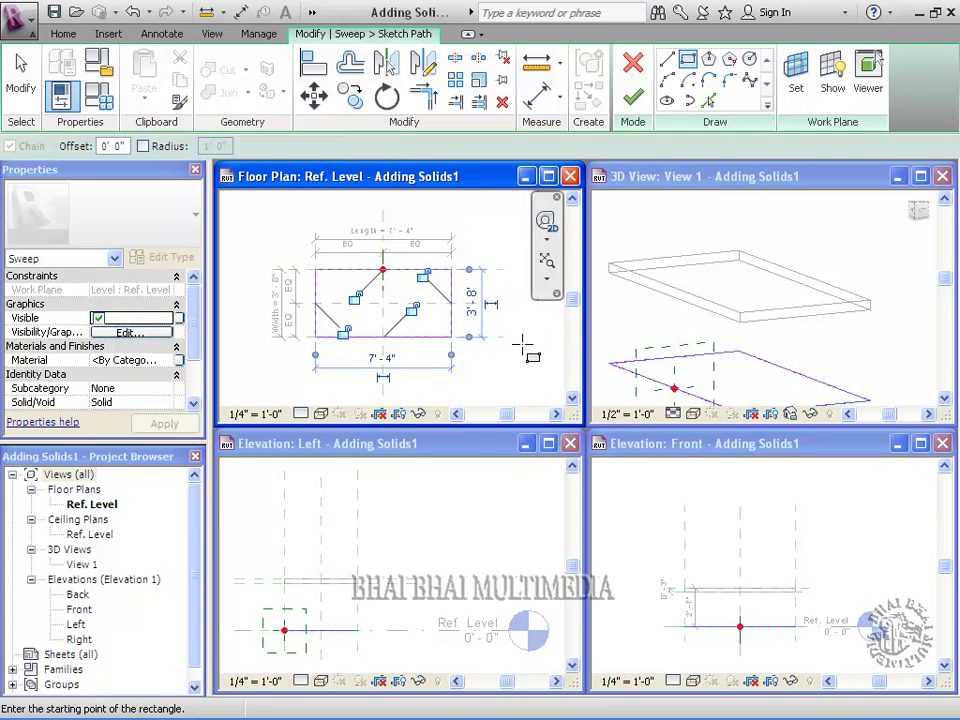
click(20, 72)
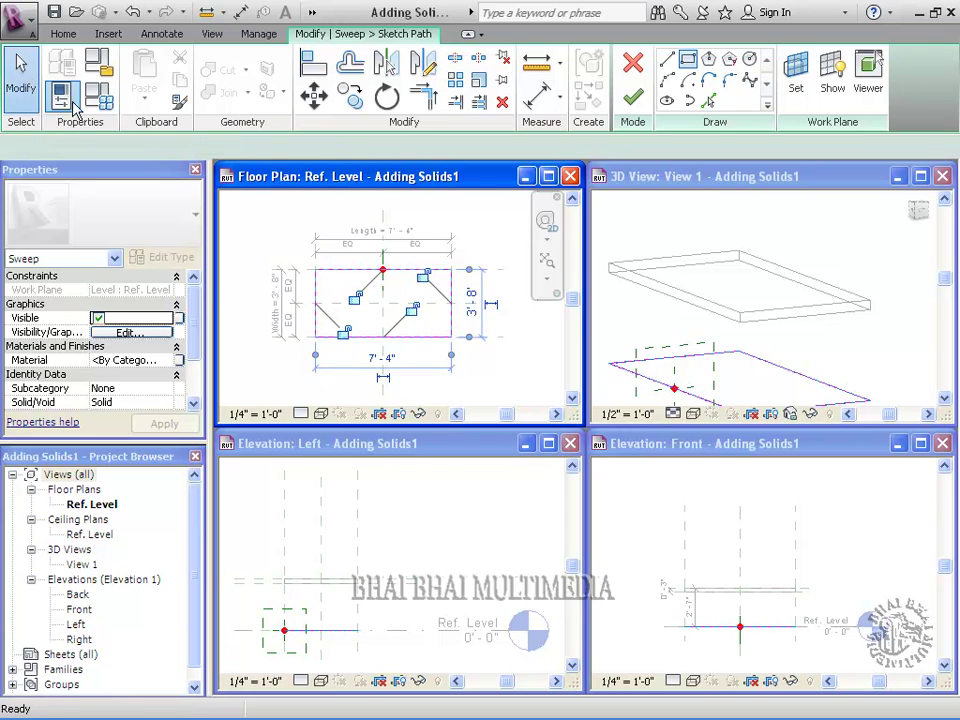
click(748, 358)
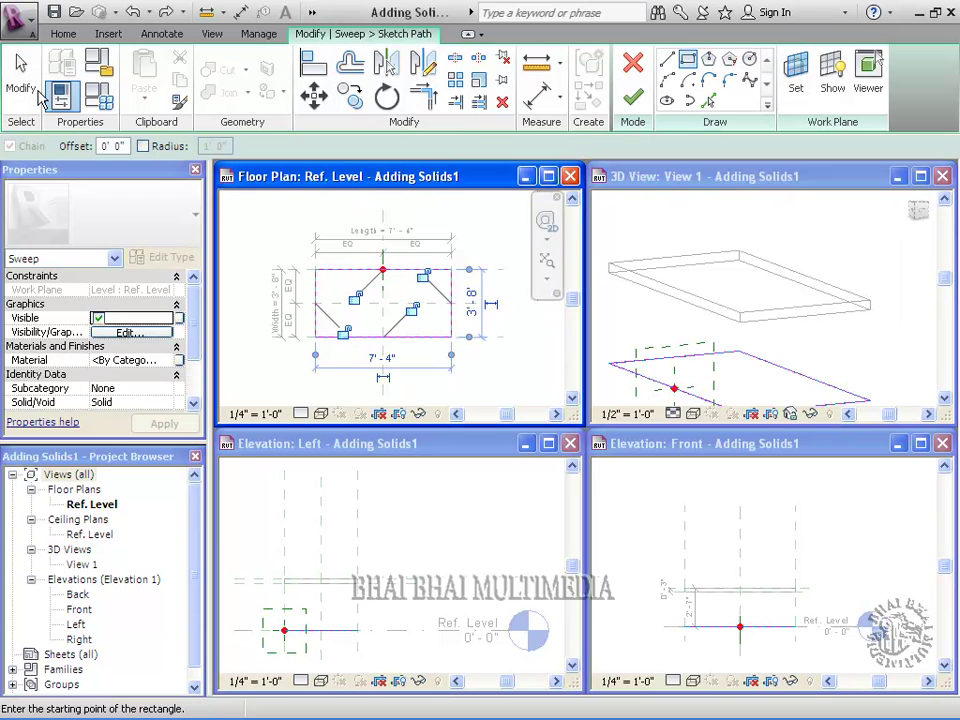
key(Escape)
Draw a 45° line about 10" long across the upper-left corner of the rectangular sweep path.
scroll(340, 333, up, 4)
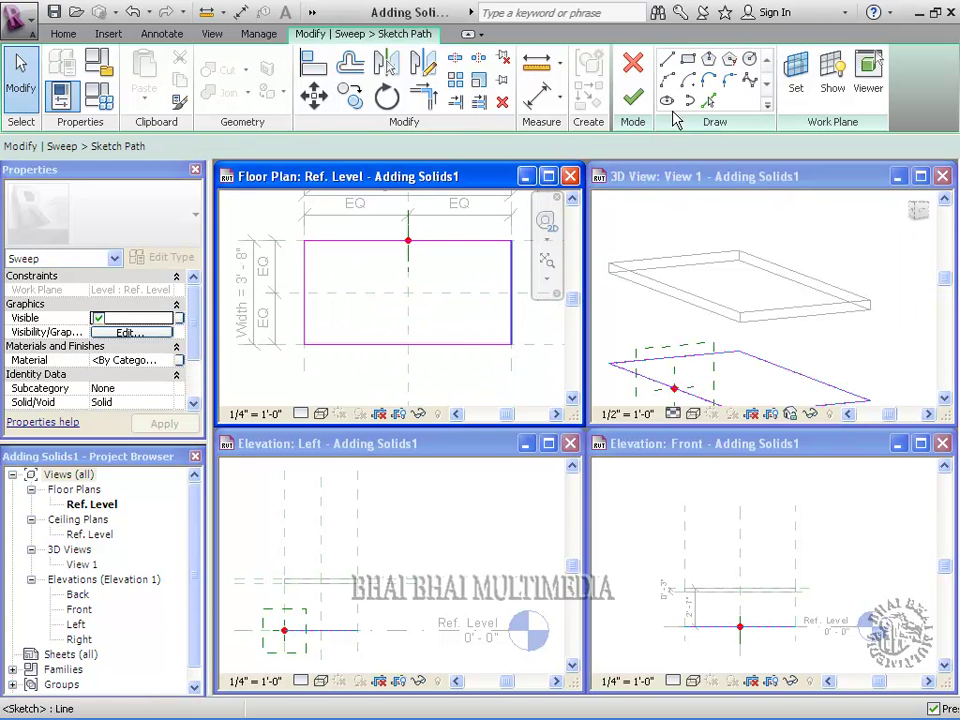
click(667, 68)
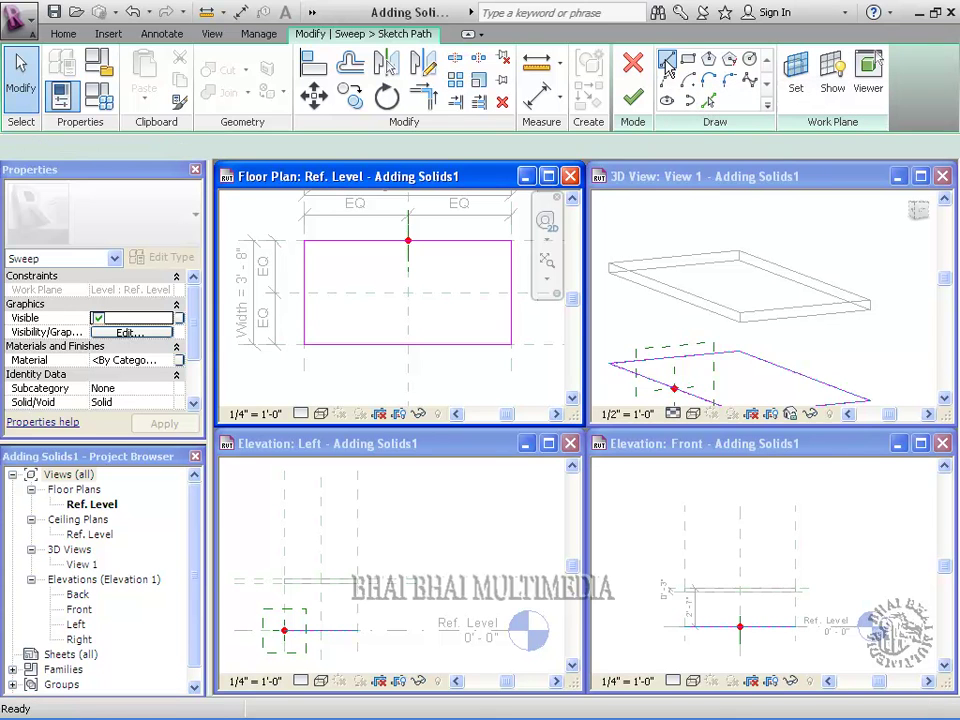
scroll(376, 309, up, 2)
mouse_move(320, 275)
middle_down()
mouse_move(336, 315)
mouse_move(311, 287)
middle_up()
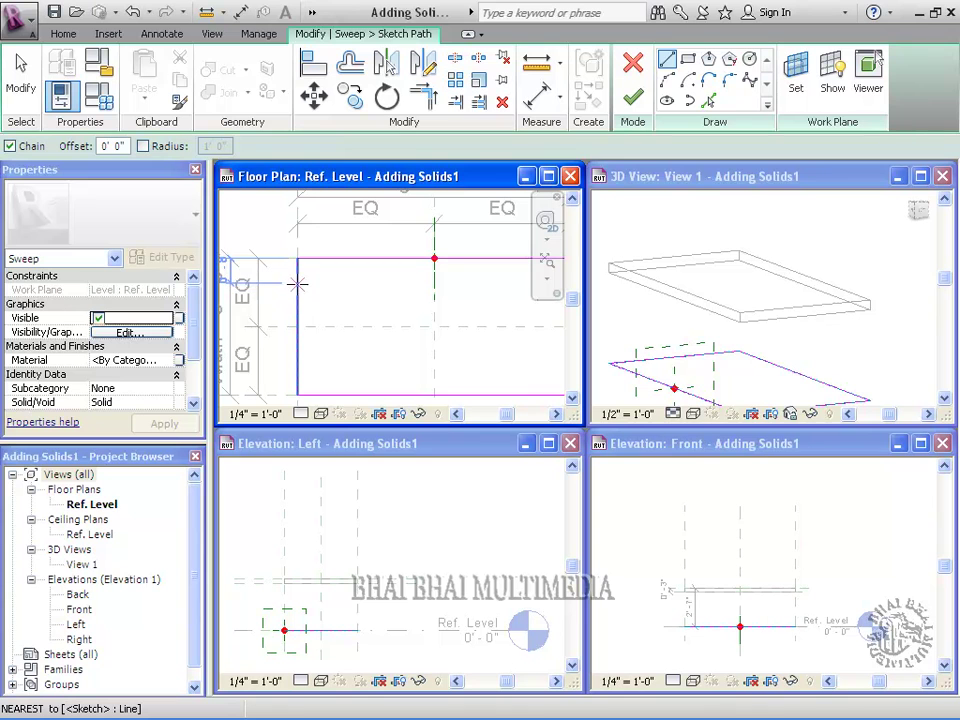
click(298, 280)
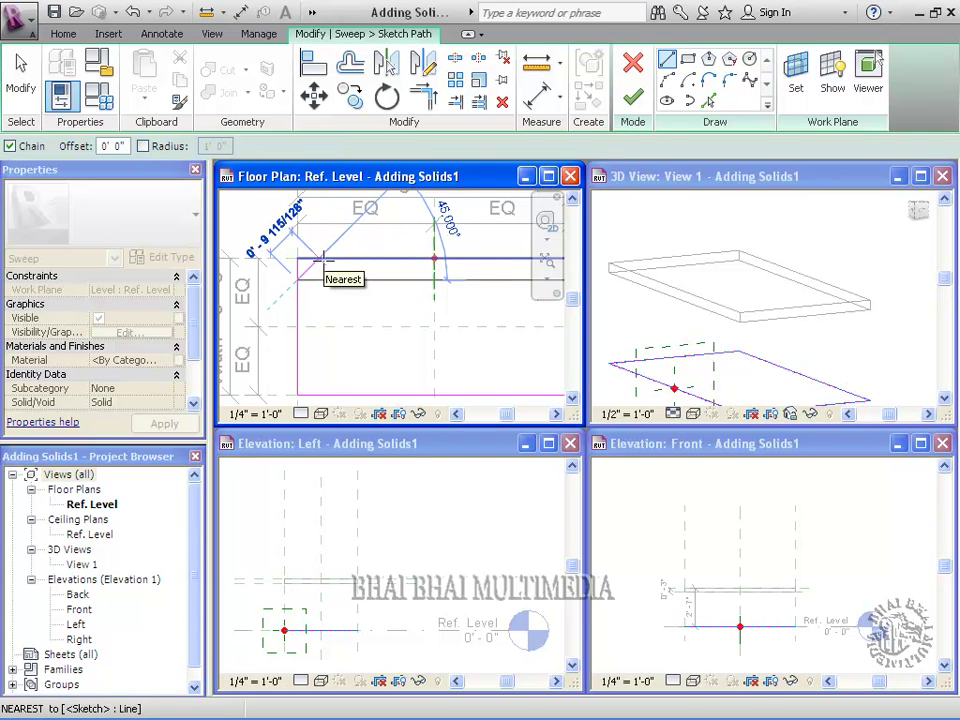
click(319, 260)
key(Escape)
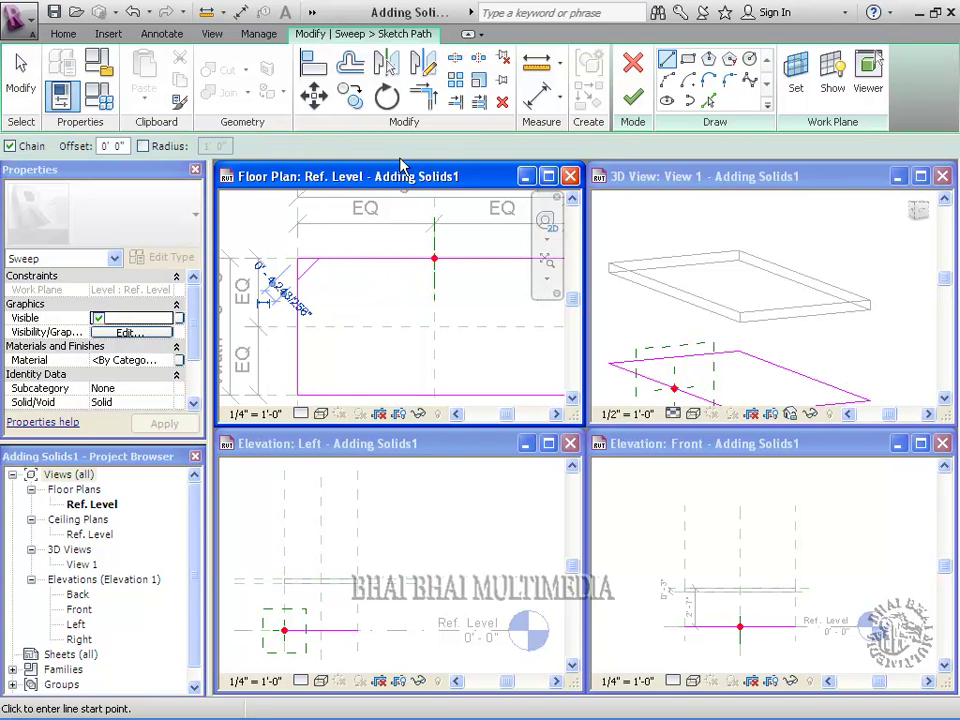
Trim the rectangular sweep path to the diagonal lines at all four corners and finish the path sketch.
click(420, 102)
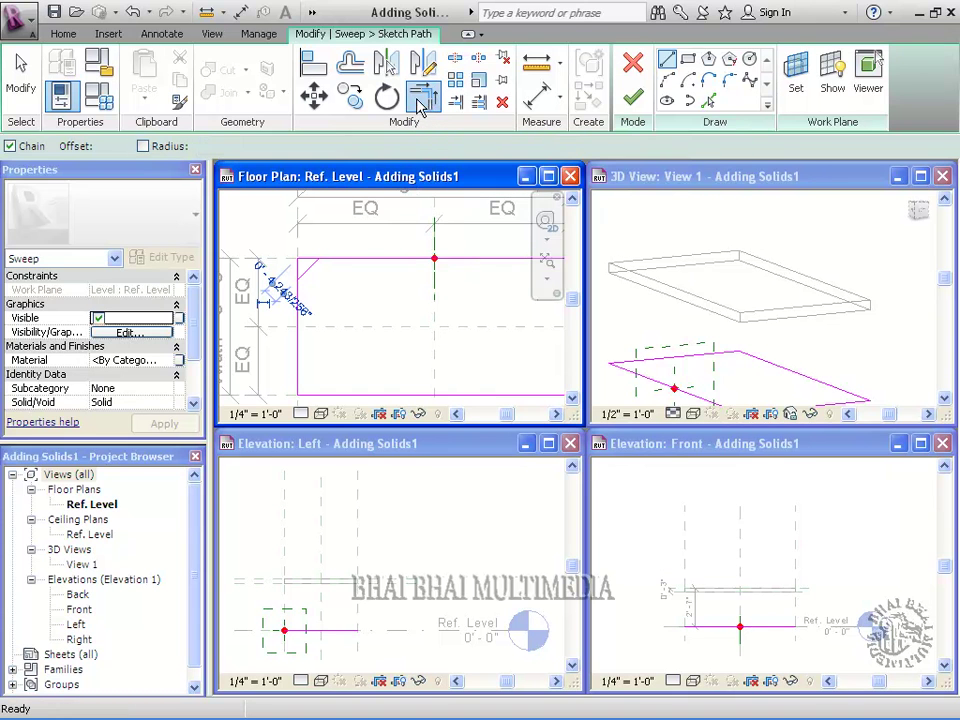
click(337, 262)
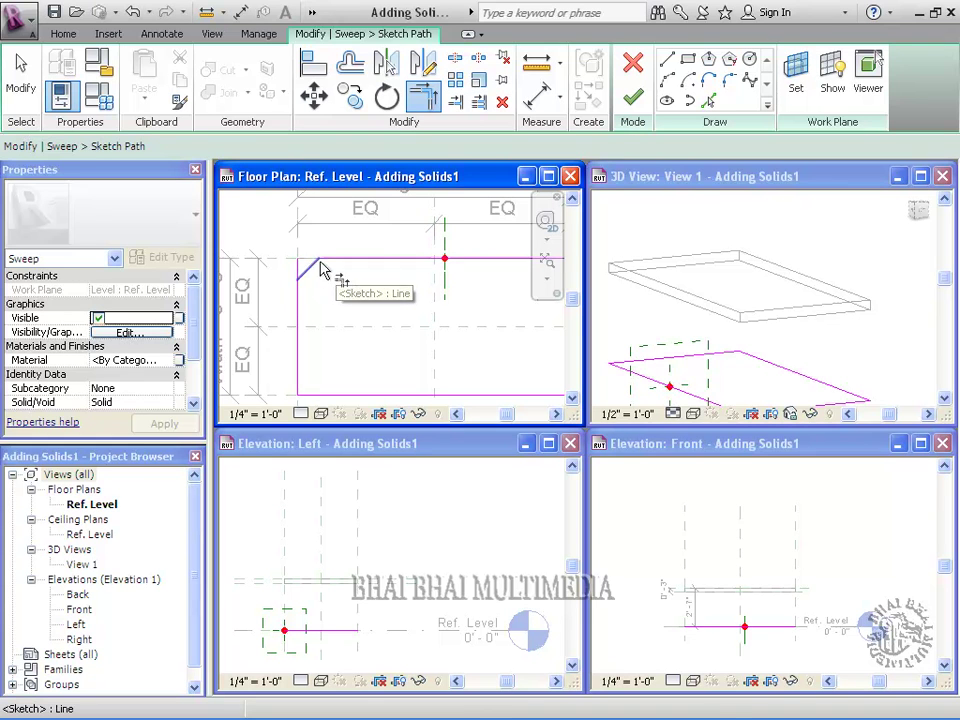
click(300, 298)
scroll(406, 290, down, 1)
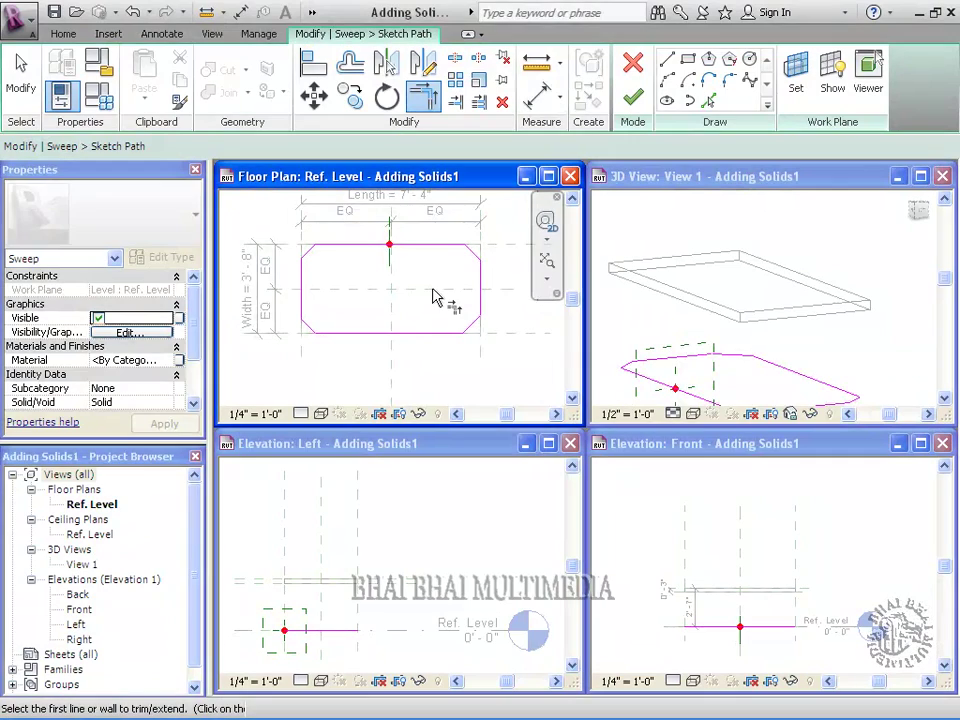
middle_drag(437, 298, 436, 318)
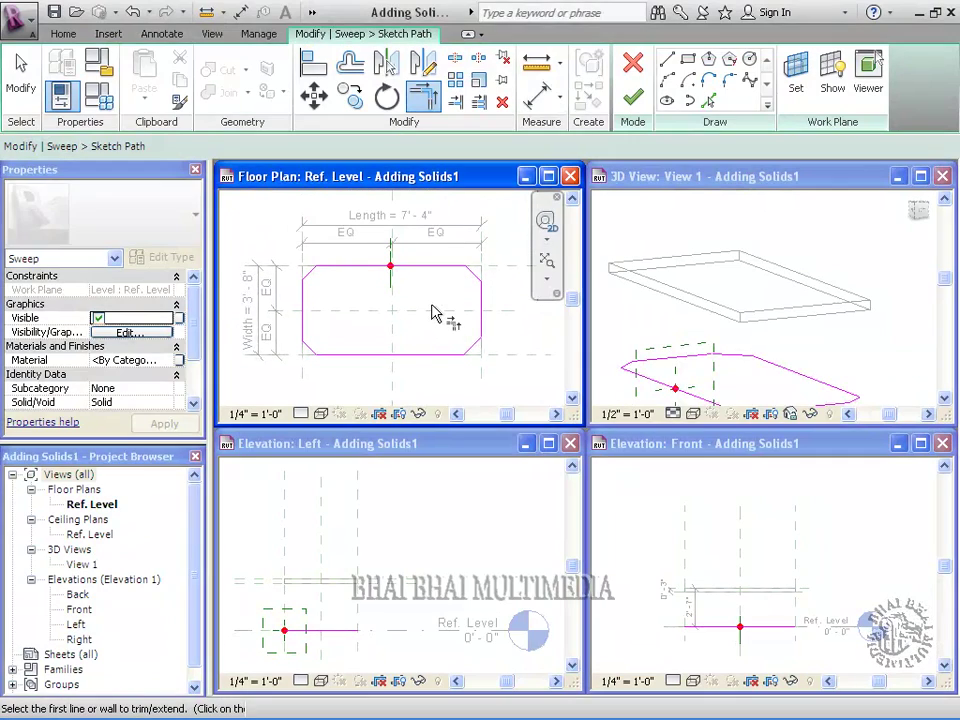
click(634, 97)
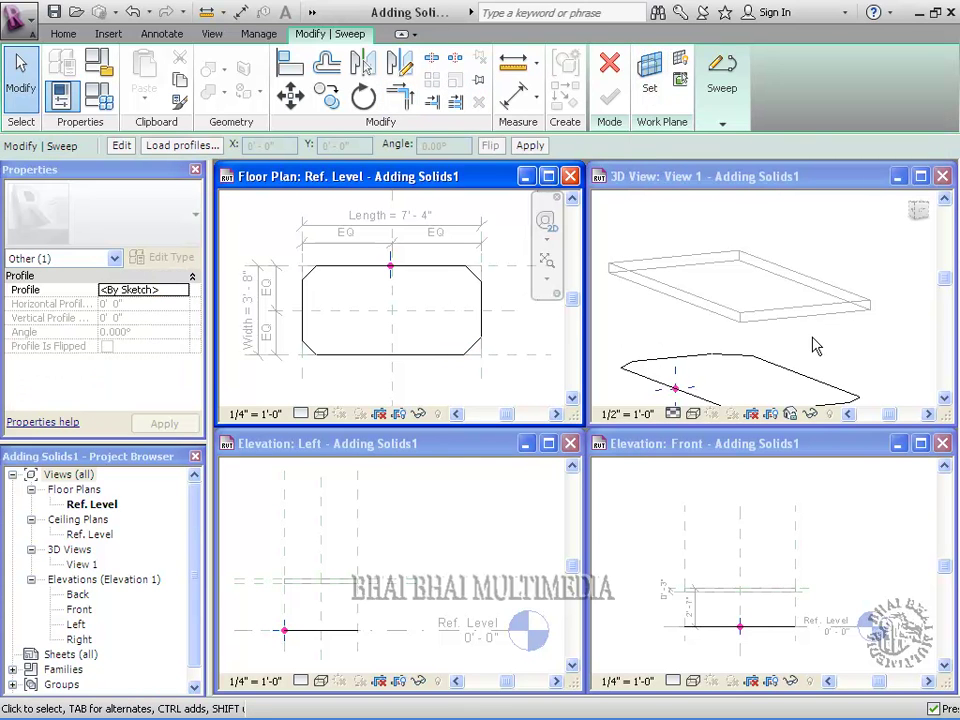
Reopen the sweep path sketch, set its work plane to Reference Plane : Playing Surface, and finish the path.
click(722, 72)
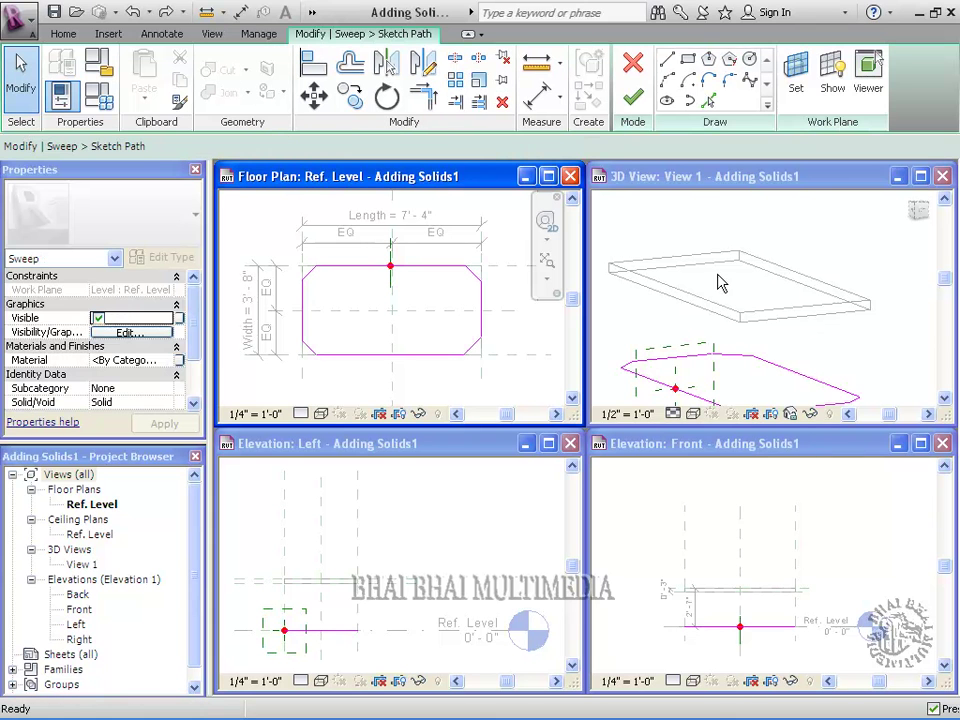
click(810, 92)
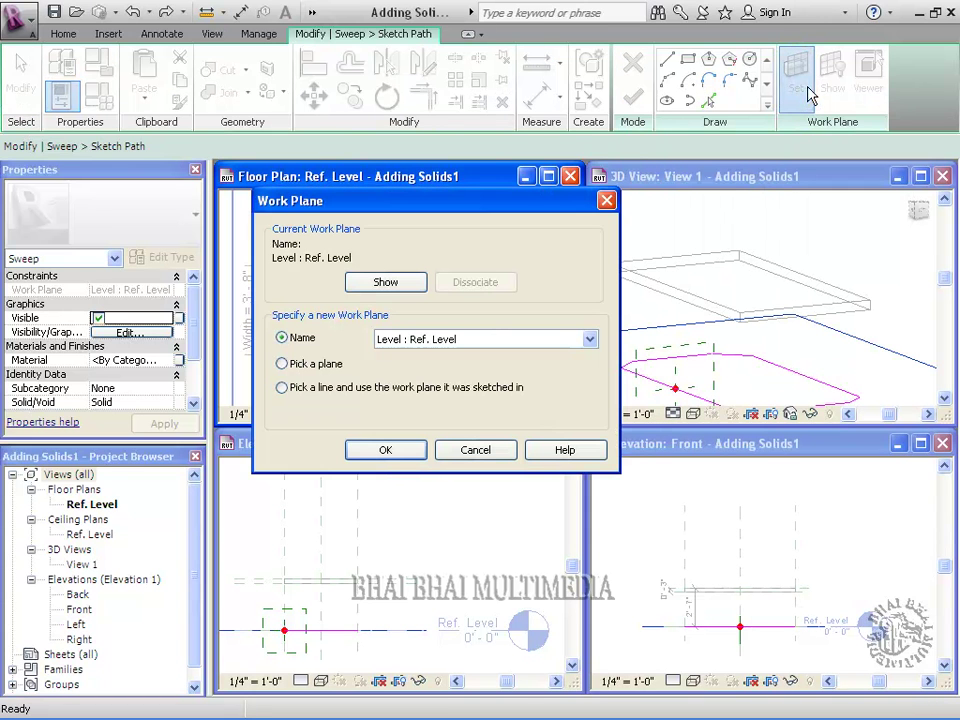
click(483, 341)
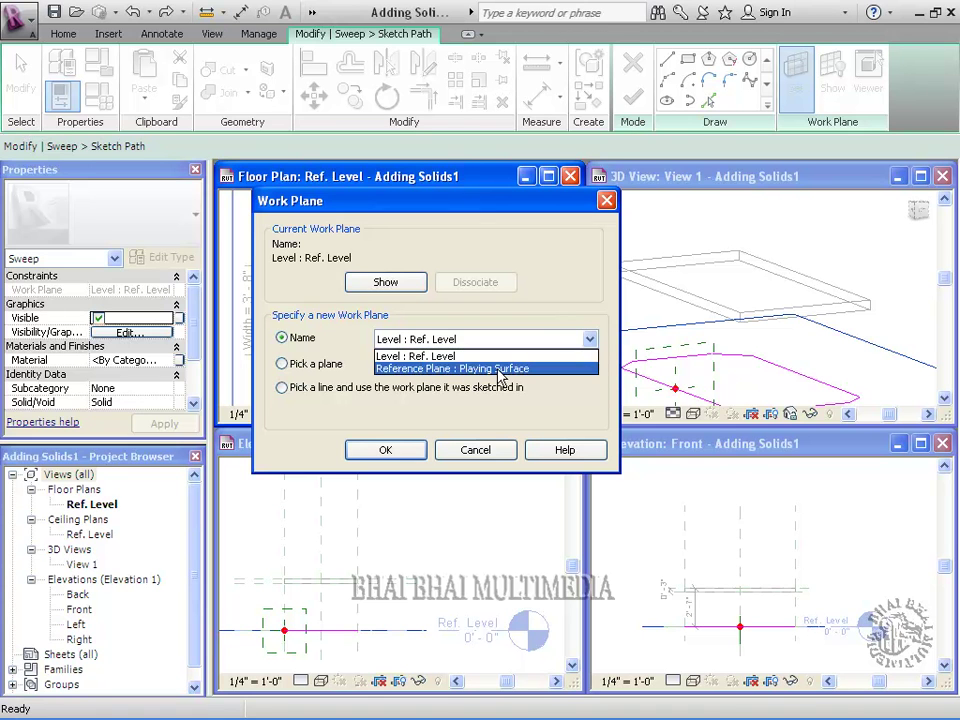
click(503, 369)
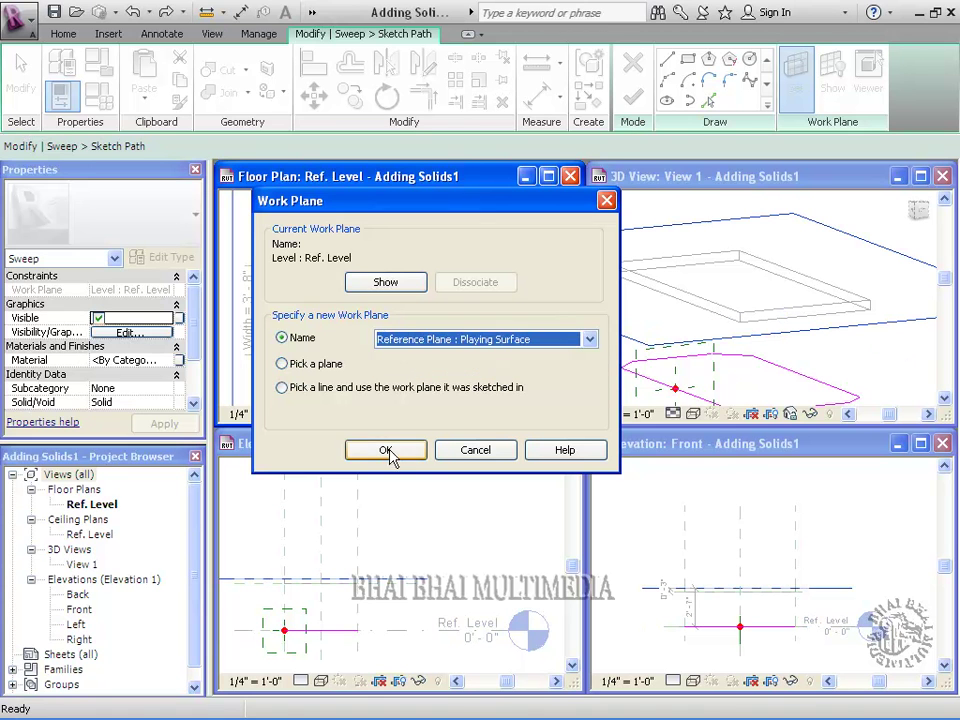
click(388, 451)
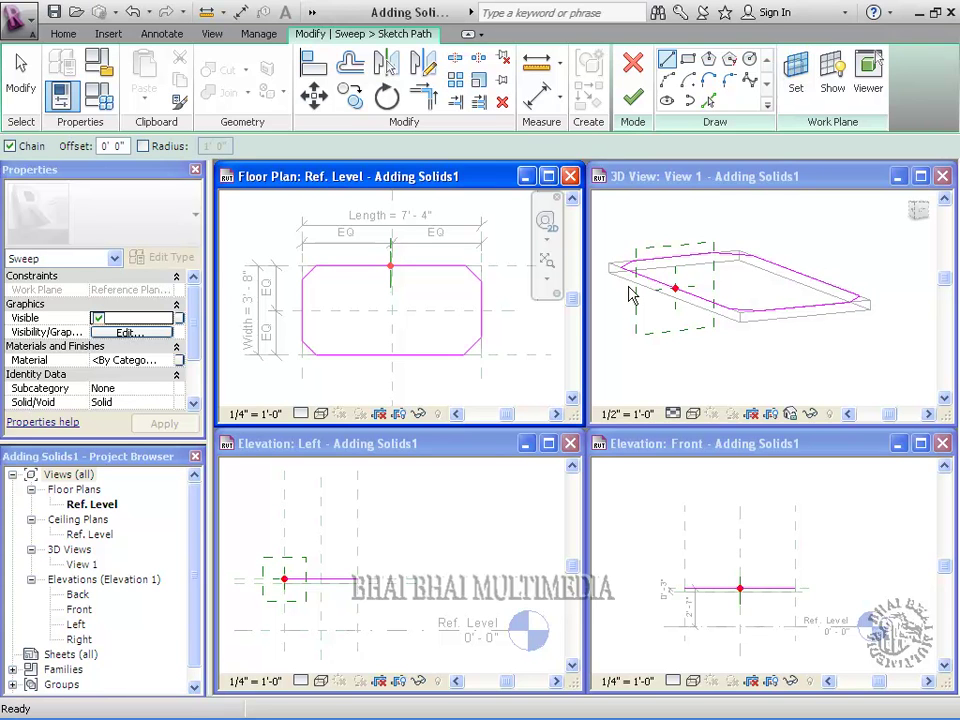
click(633, 106)
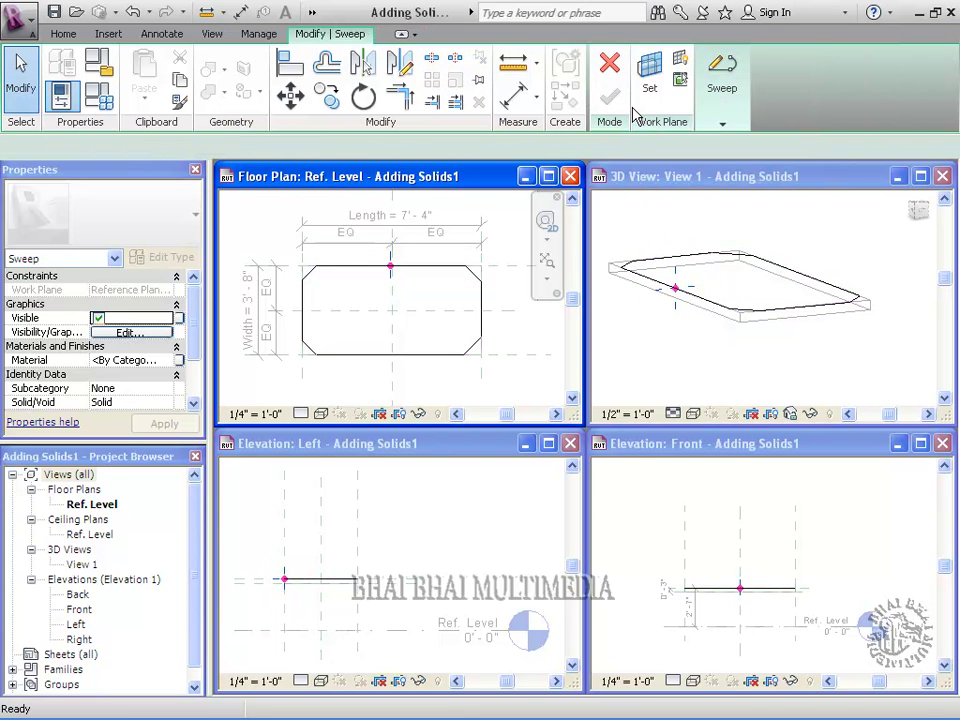
Select the sweep's profile, with the Left elevation framed on the profile plane at the tabletop edge.
click(829, 292)
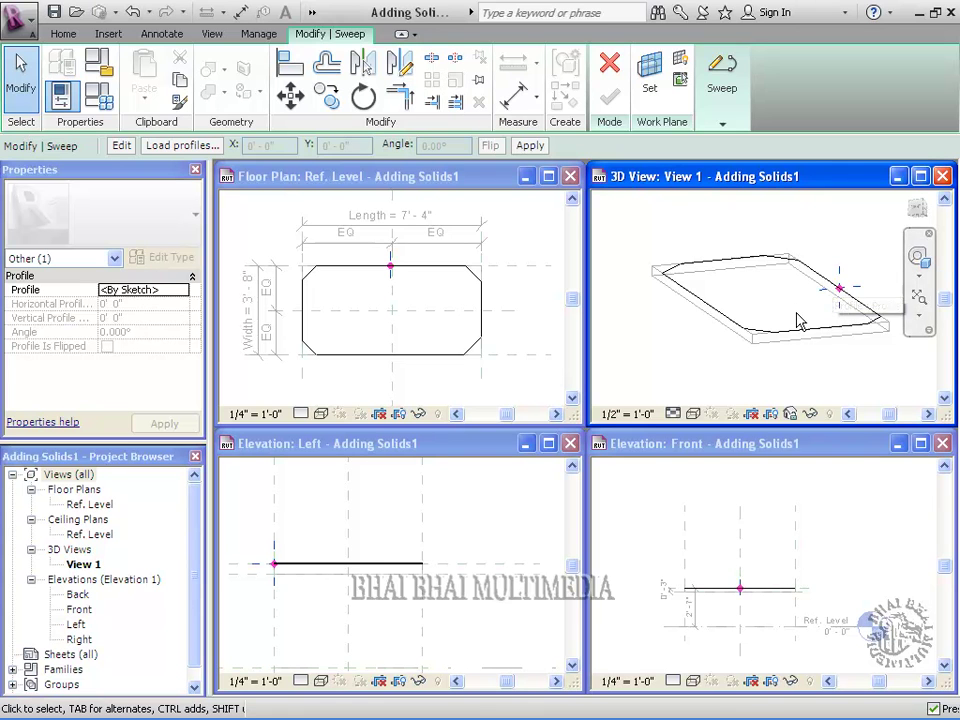
scroll(796, 321, down, 2)
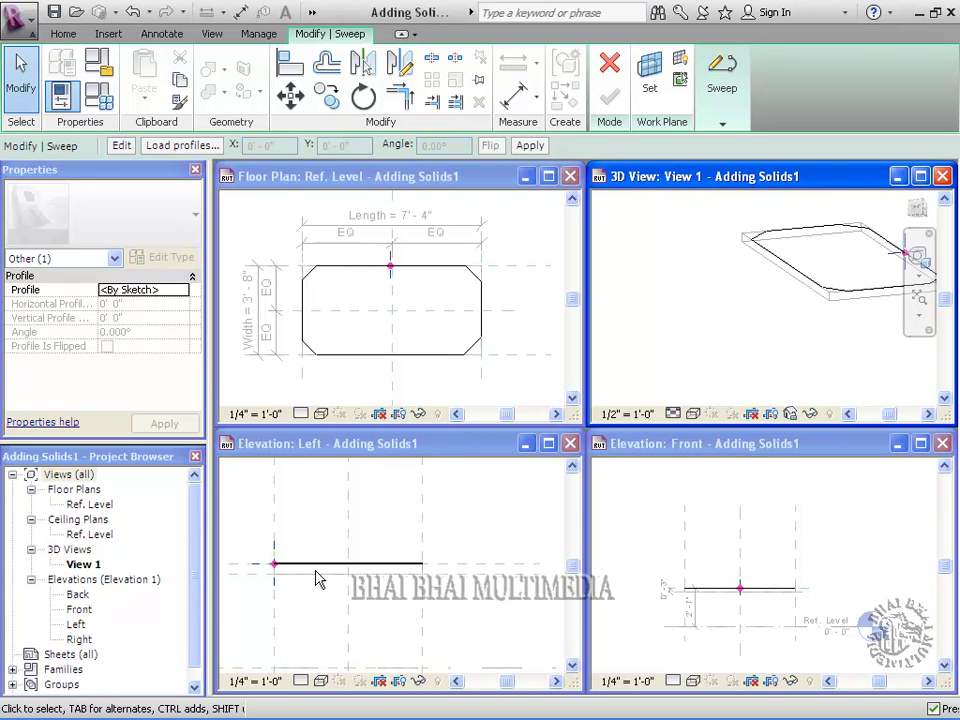
scroll(264, 570, up, 2)
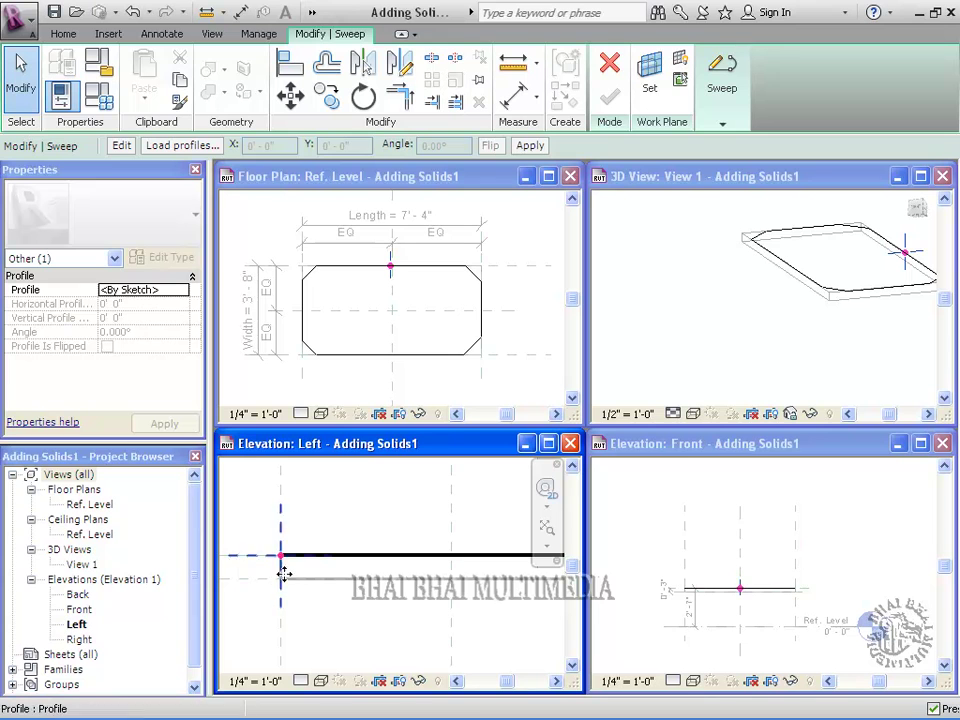
middle_drag(281, 568, 396, 558)
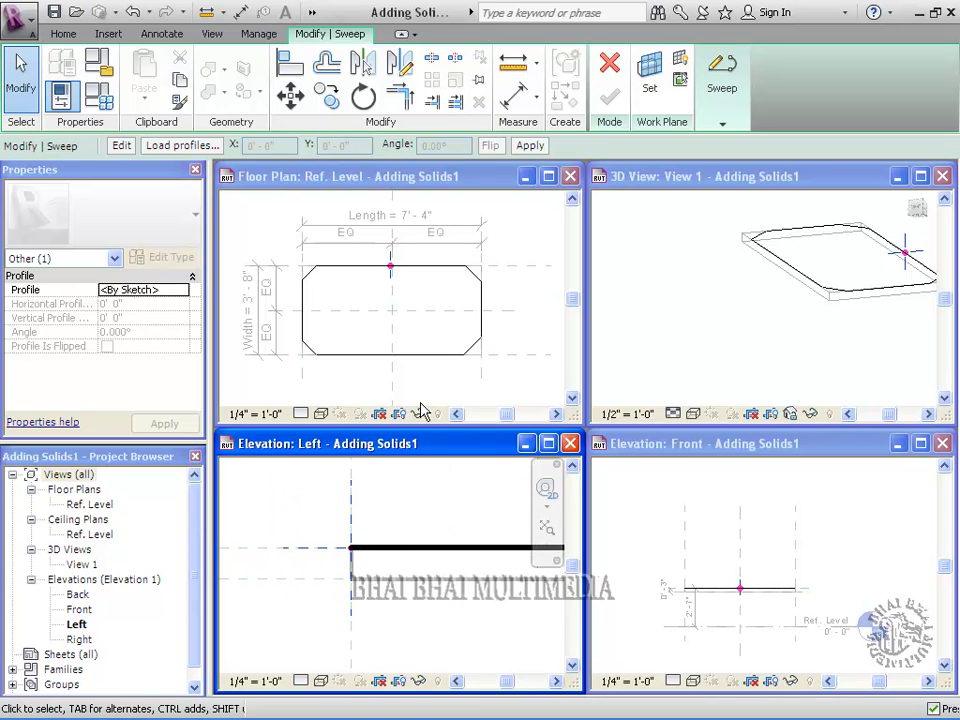
click(401, 600)
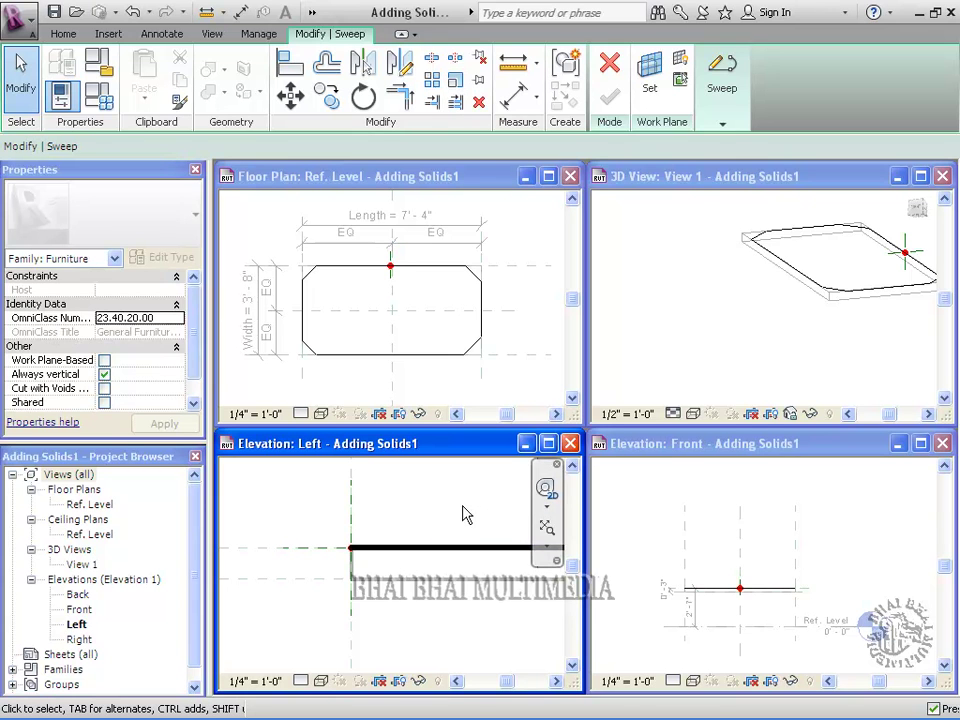
click(737, 114)
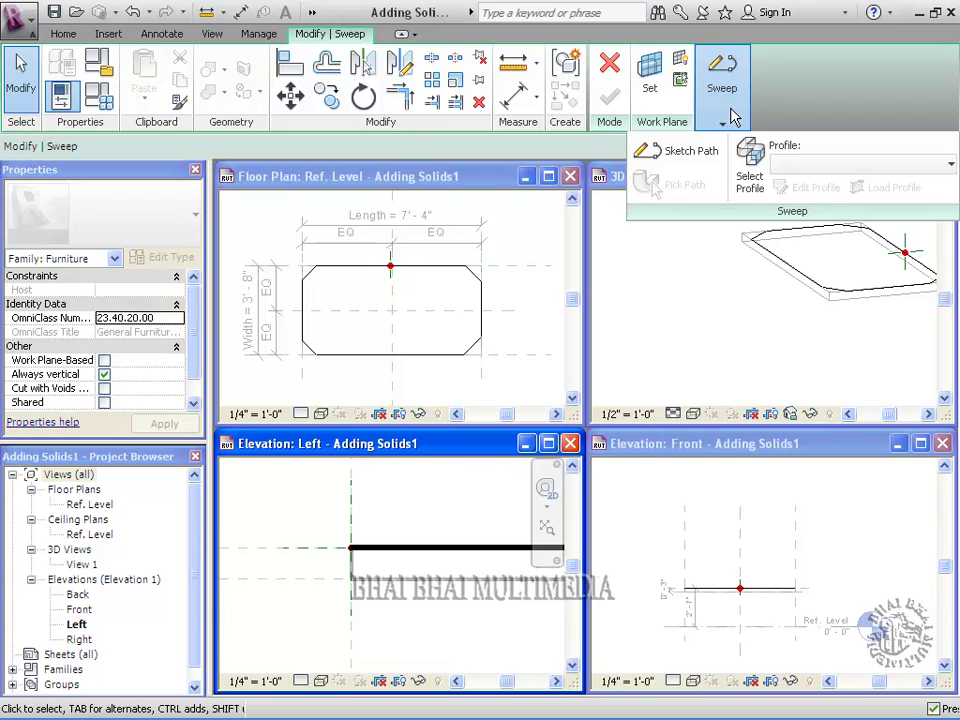
click(745, 178)
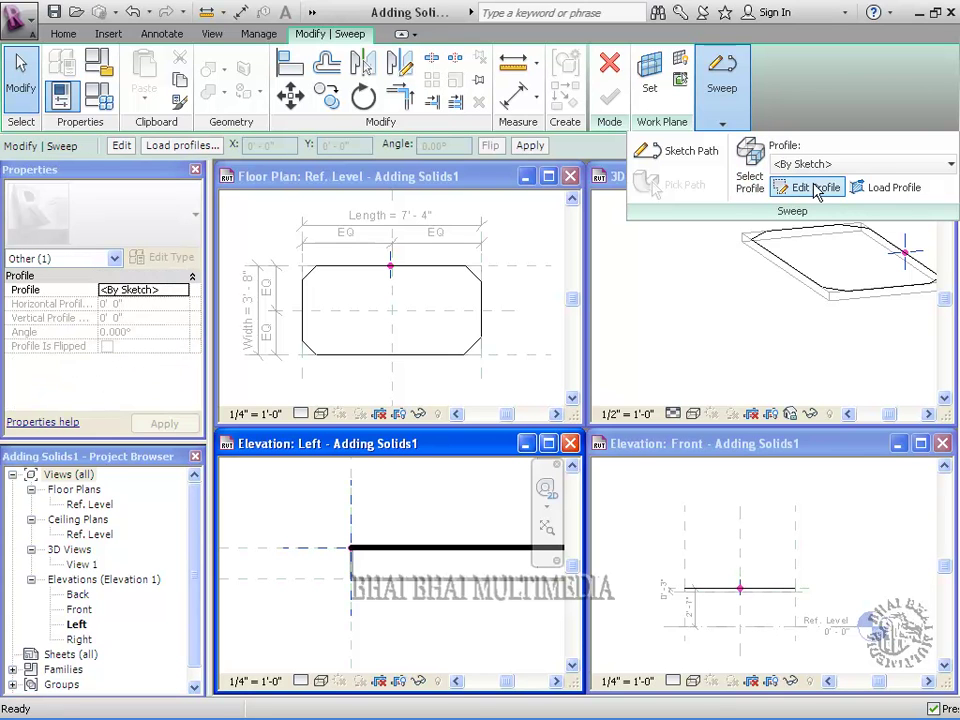
Load the Rail profile family from the Lesson-14 folder of Practice Files on the Desktop.
click(869, 190)
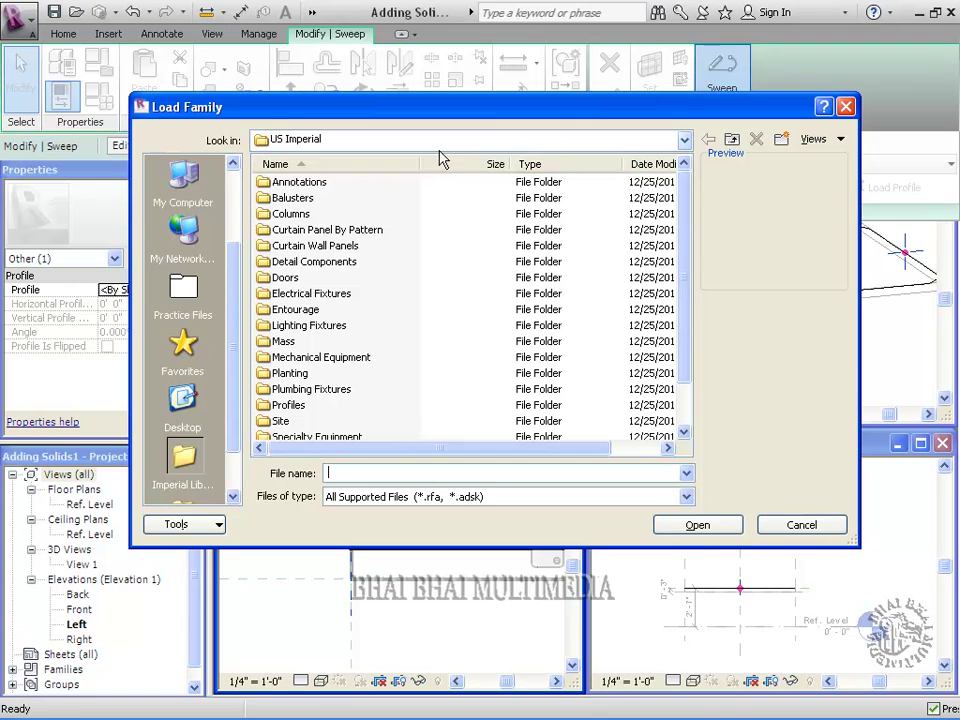
click(437, 146)
click(298, 157)
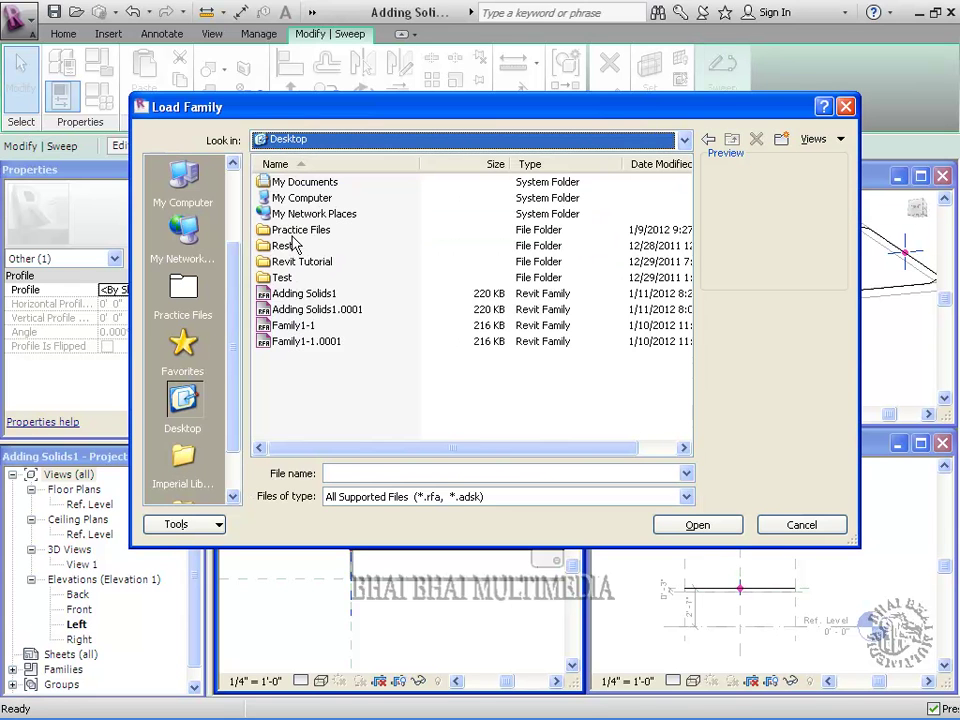
double_click(293, 231)
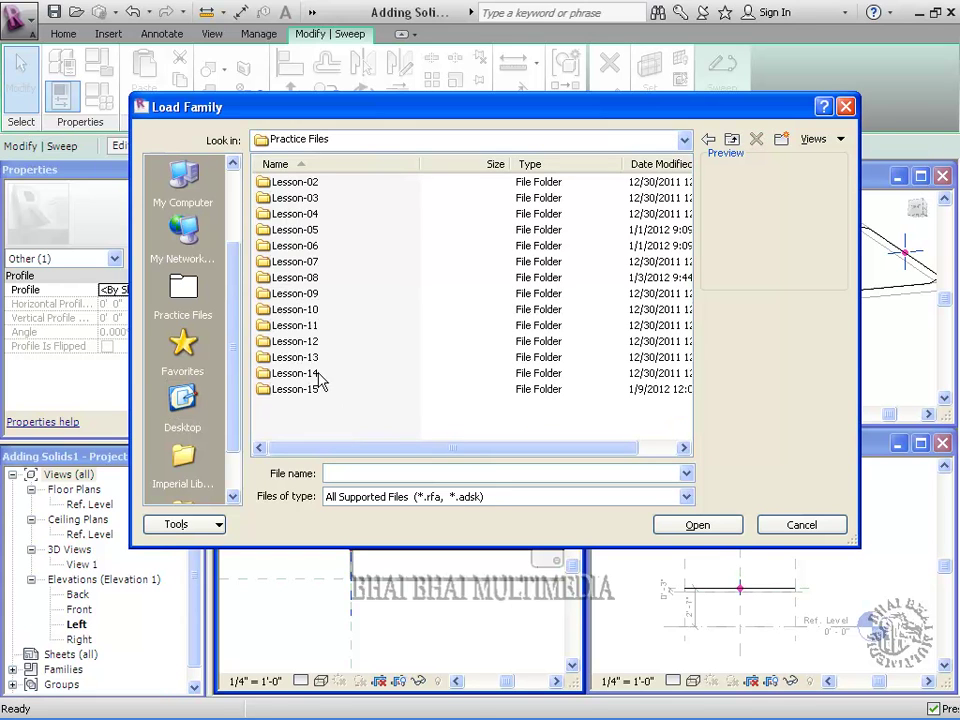
double_click(316, 374)
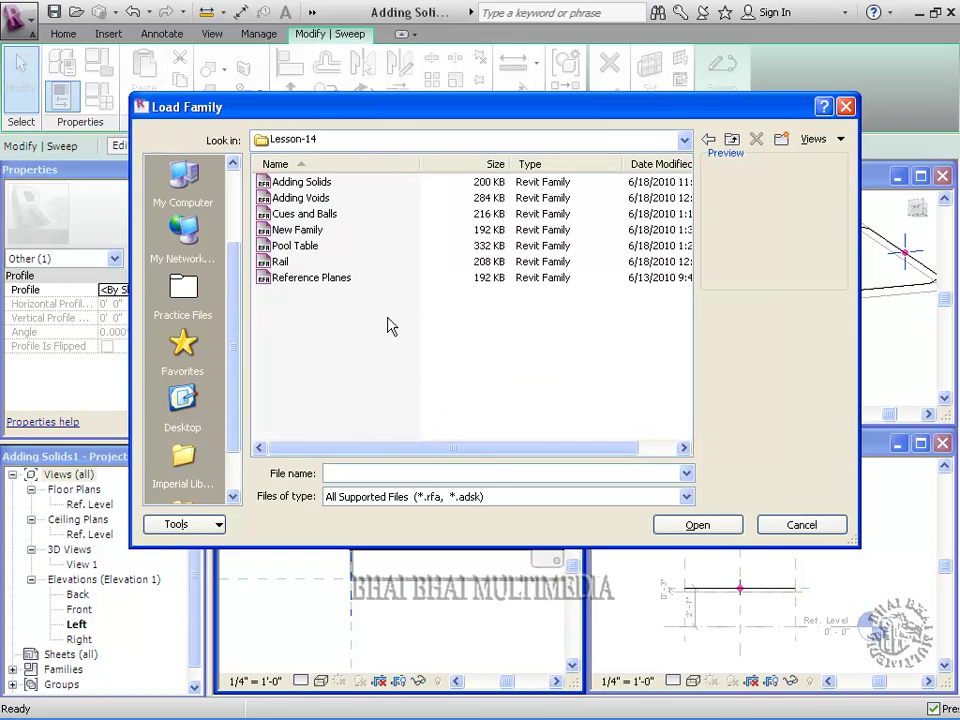
click(266, 264)
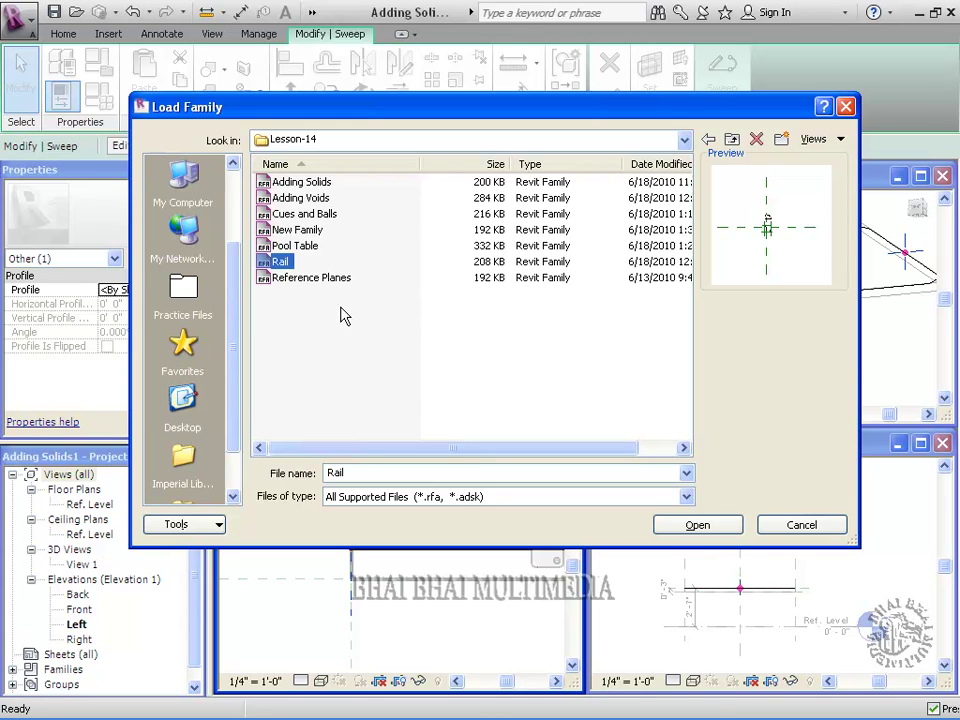
click(697, 525)
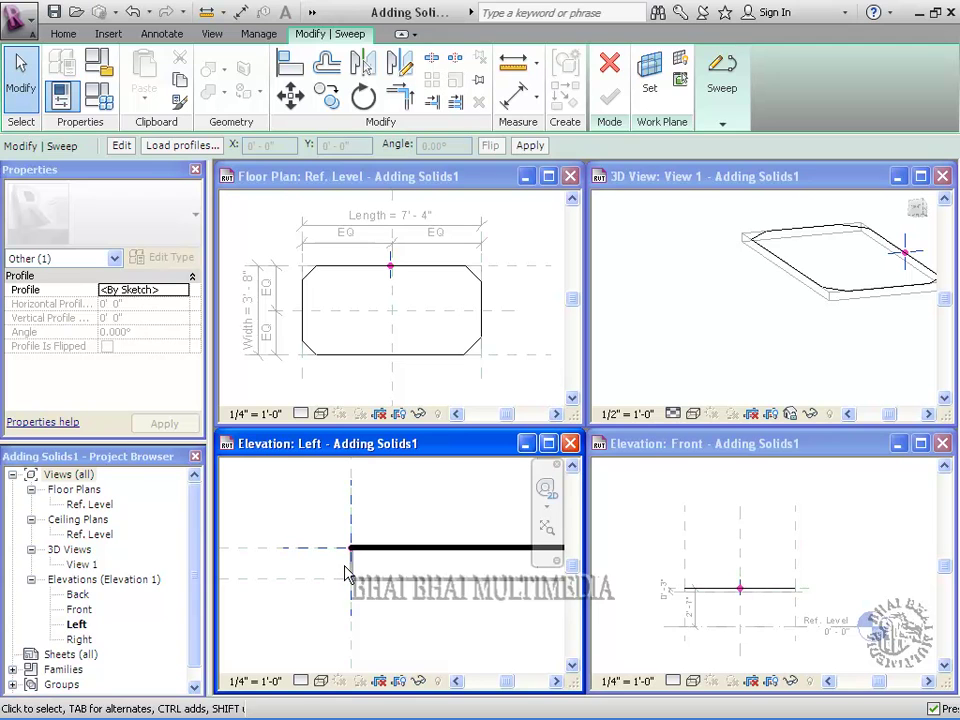
Reselect the sweep's profile and assign the loaded Rail profile to it.
click(722, 121)
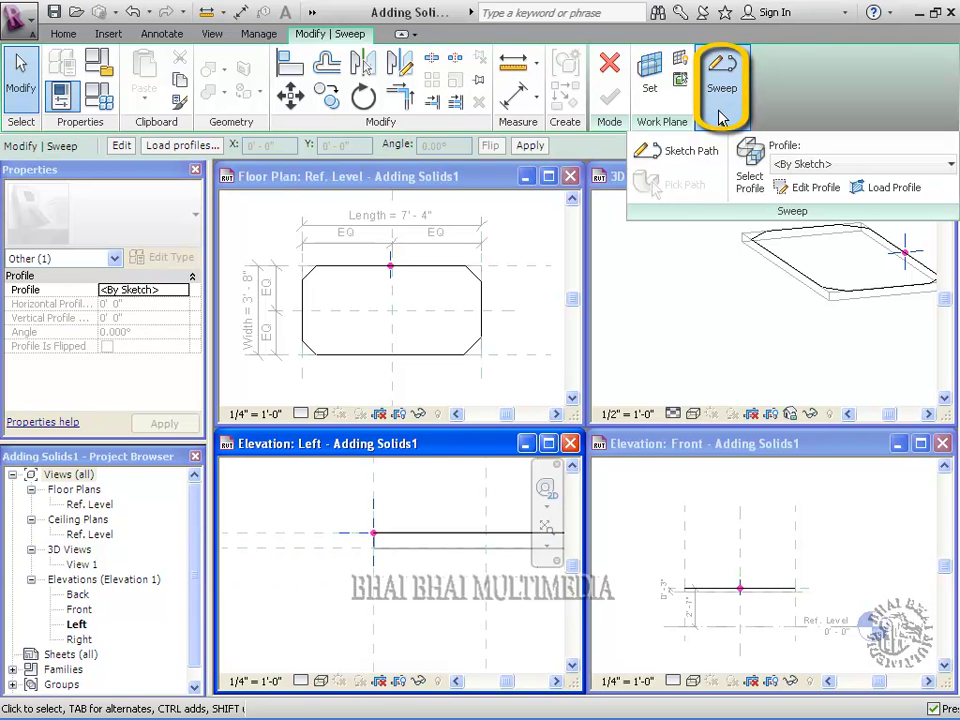
click(810, 165)
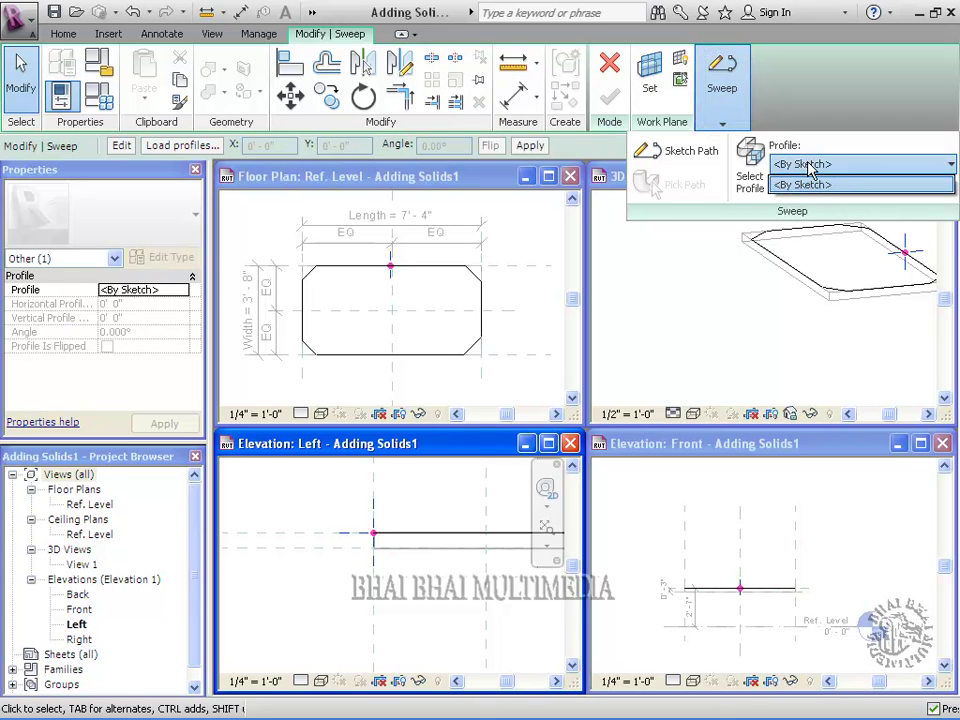
click(812, 182)
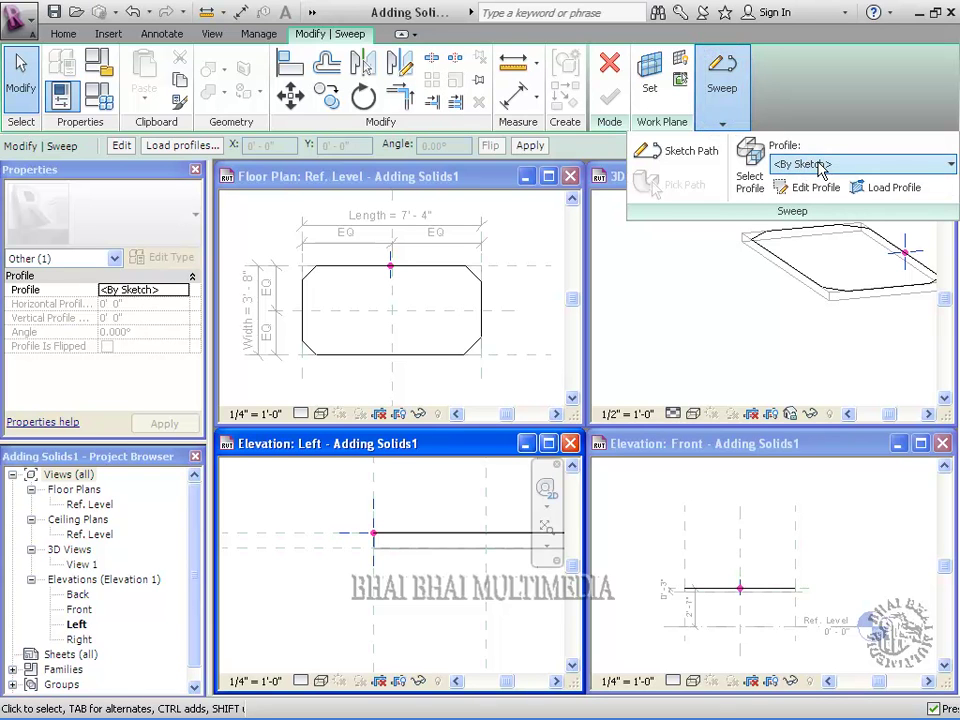
click(749, 168)
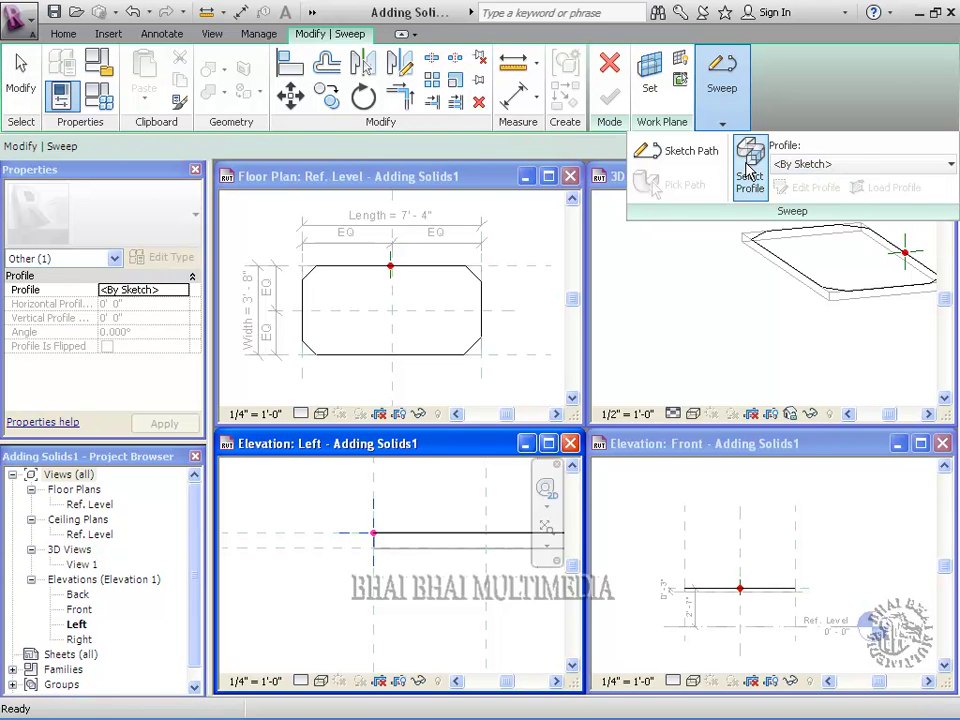
click(800, 167)
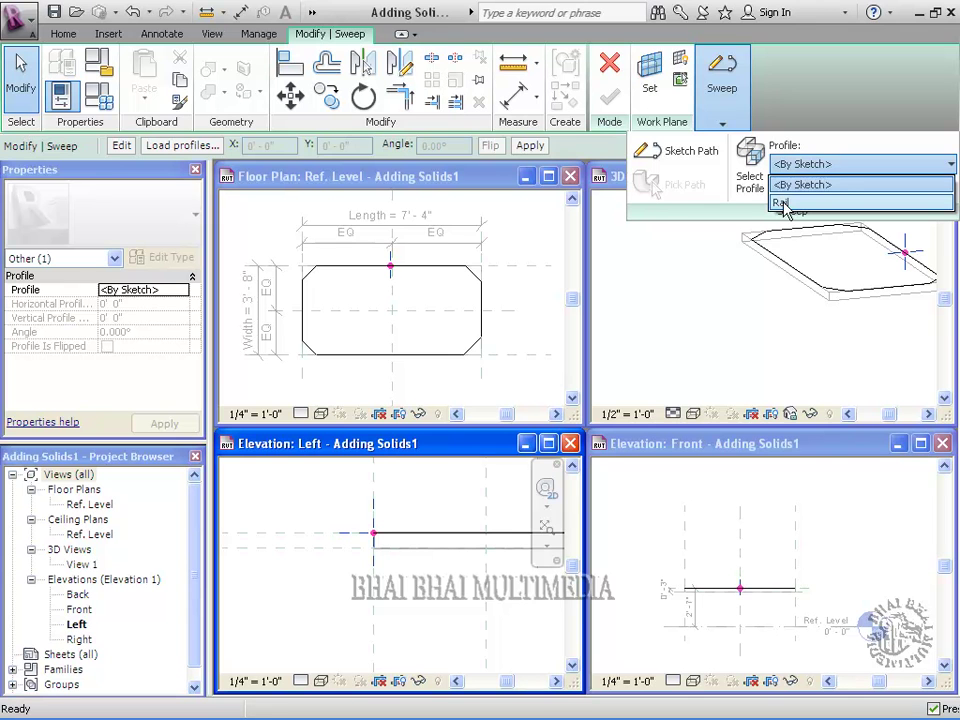
click(782, 204)
Set the 3D view's visual style to Shaded and look at the tabletop and rail profile from above.
click(718, 400)
mouse_move(718, 400)
middle_down()
mouse_move(724, 343)
mouse_move(797, 292)
middle_up()
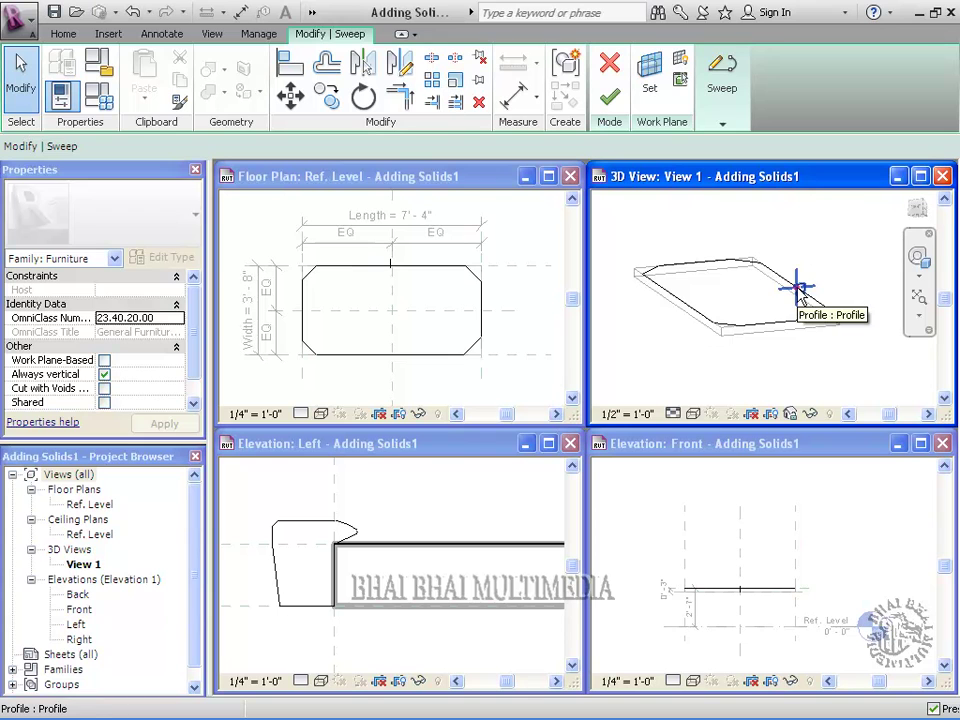
click(692, 414)
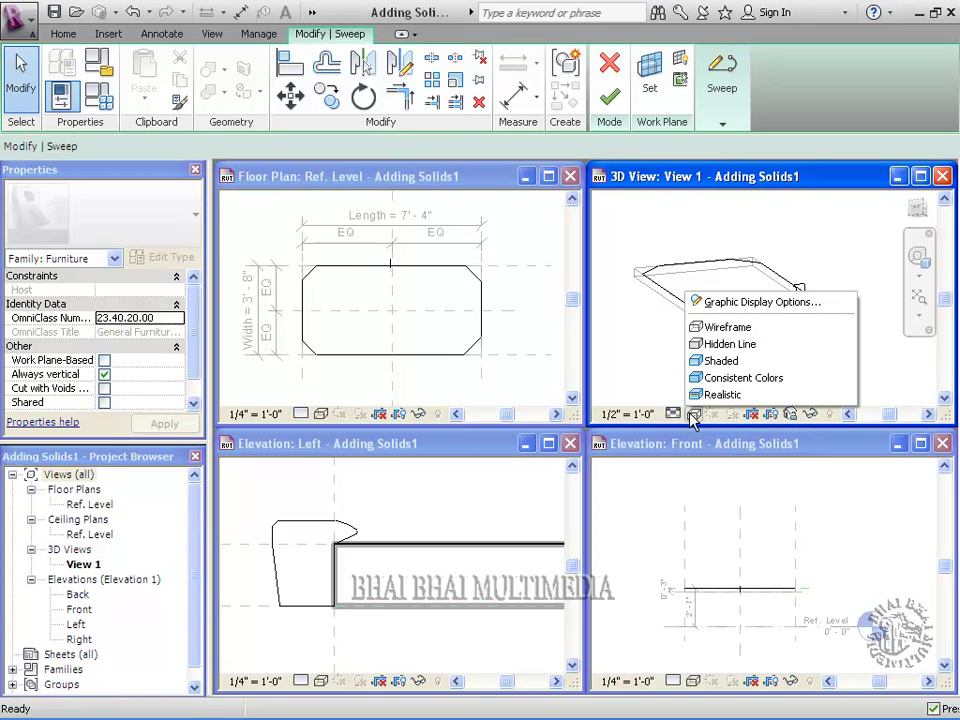
click(697, 362)
mouse_move(696, 364)
shift+middle_down()
mouse_move(851, 369)
mouse_move(722, 371)
mouse_move(677, 386)
mouse_move(761, 403)
mouse_move(806, 396)
mouse_move(797, 380)
mouse_move(796, 452)
shift+middle_up()
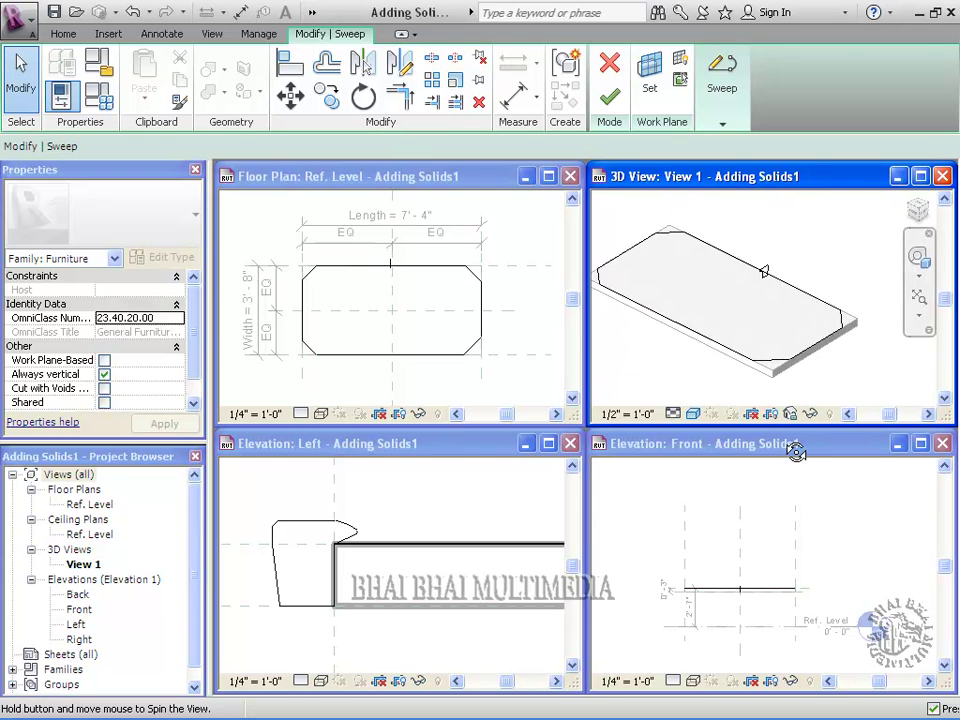